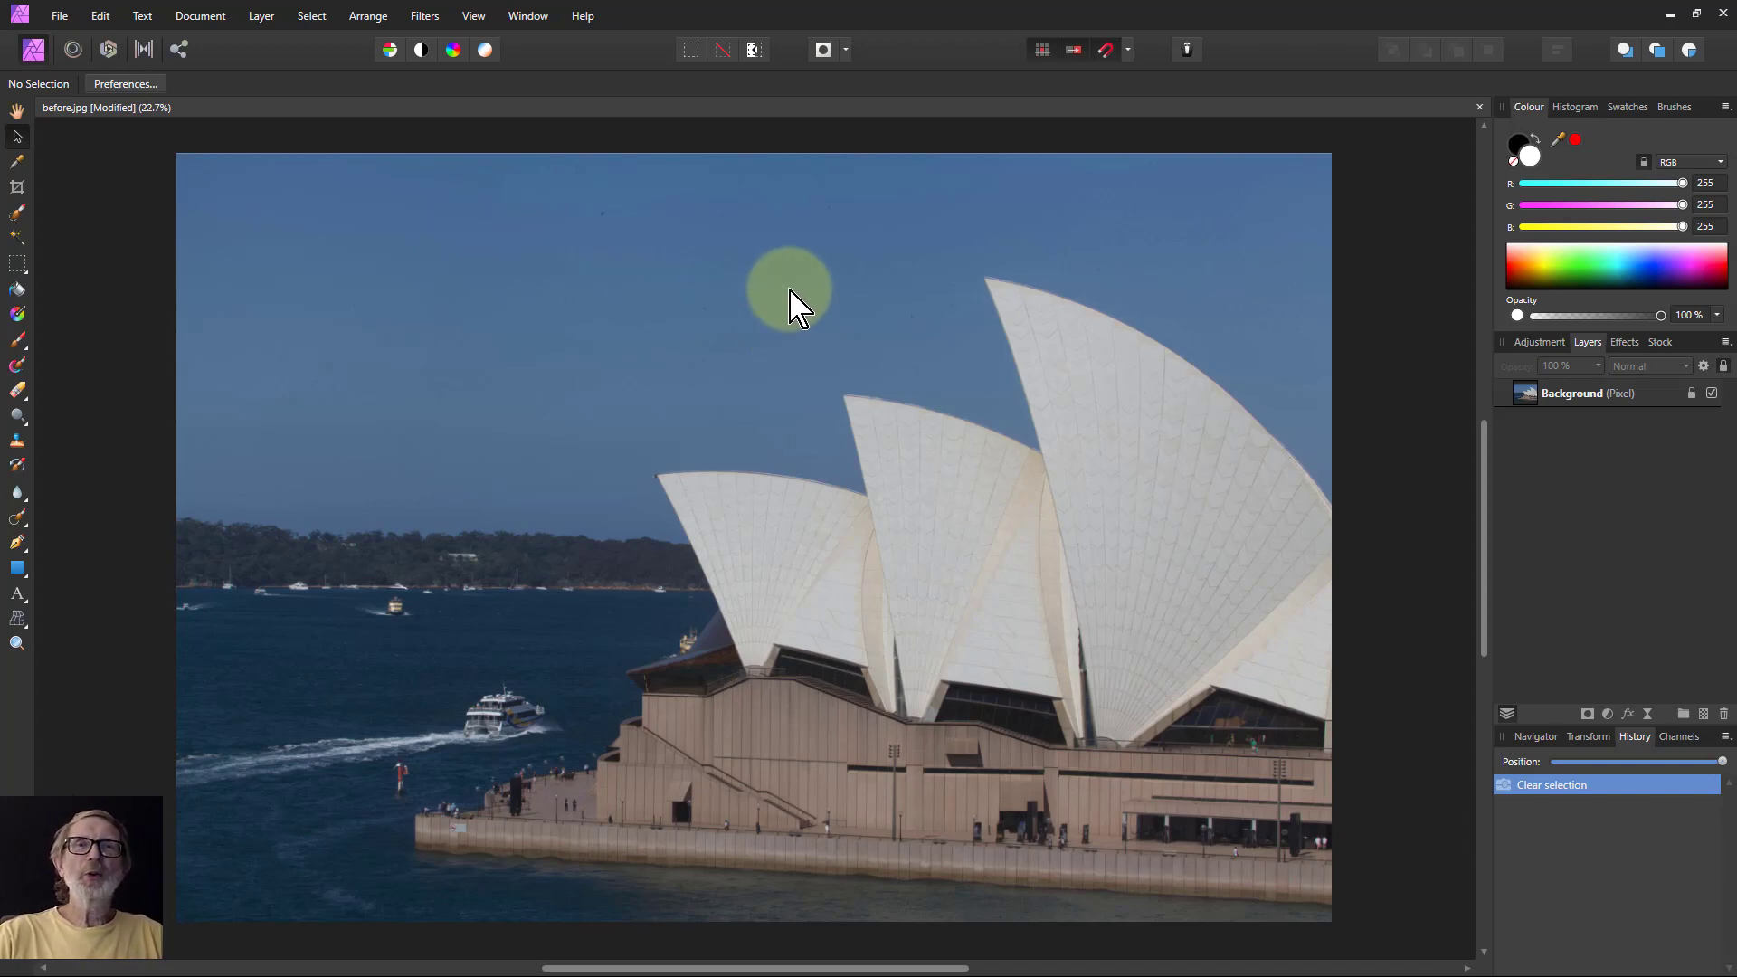
Step: Zoom into the sky to about 108% so the faint dark dust spots show
scroll(709, 287, up, 4)
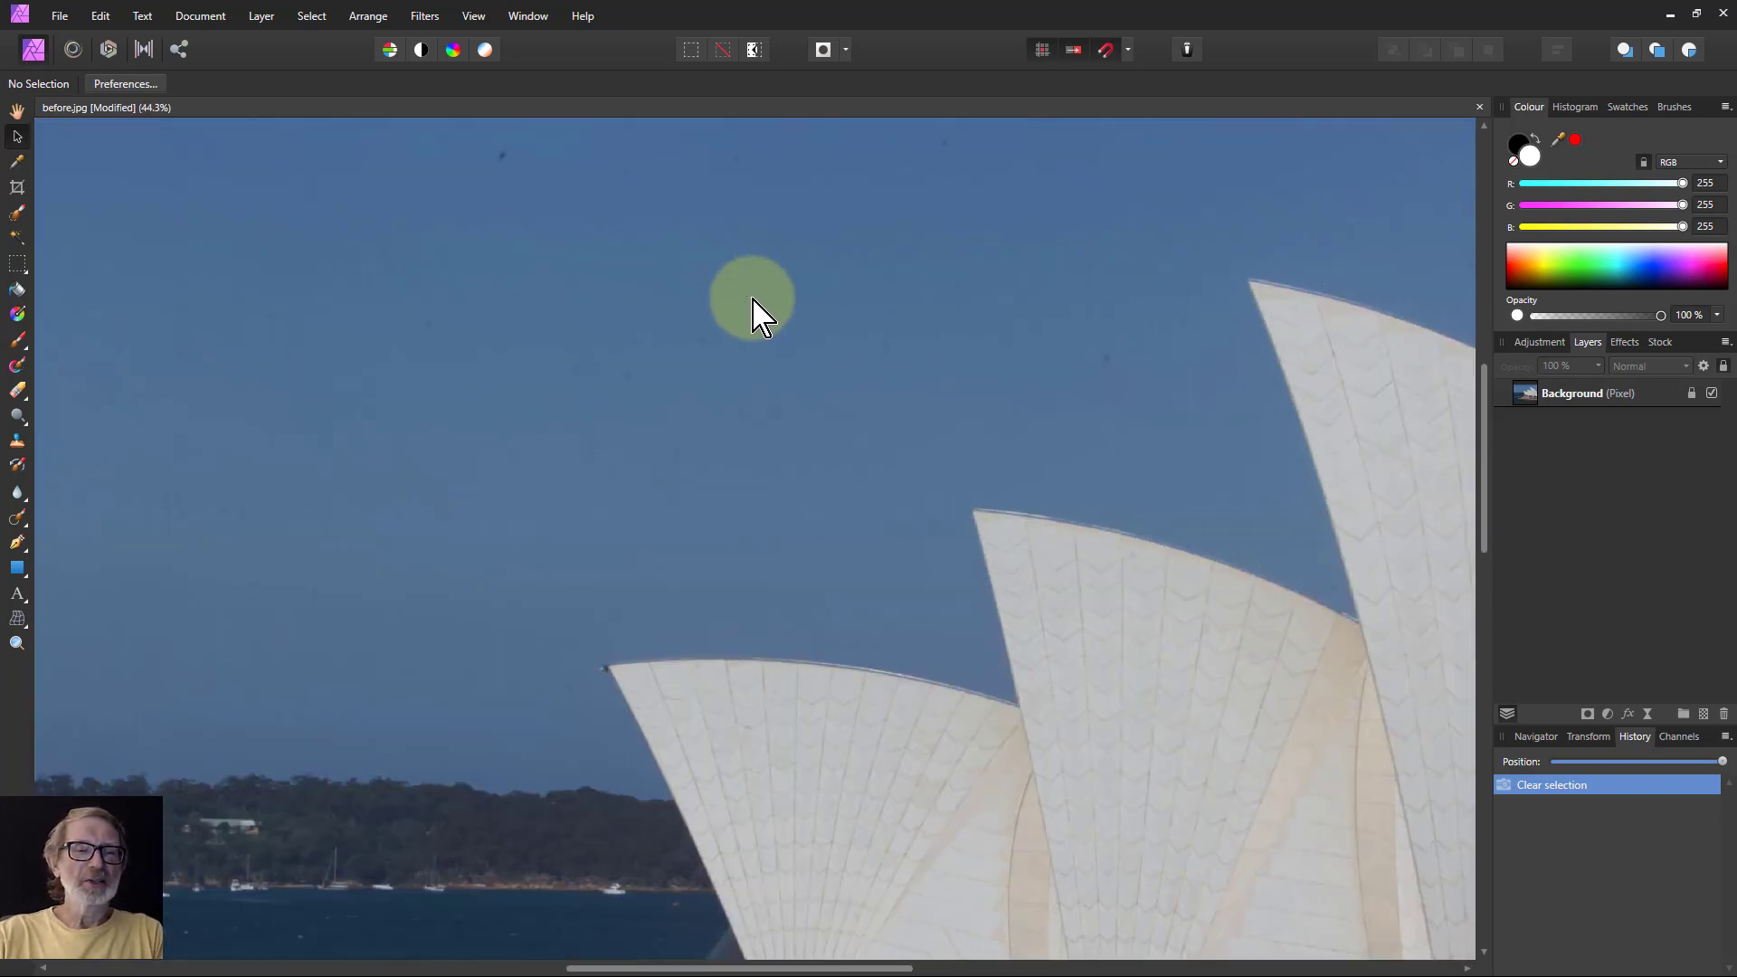
scroll(774, 380, up, 4)
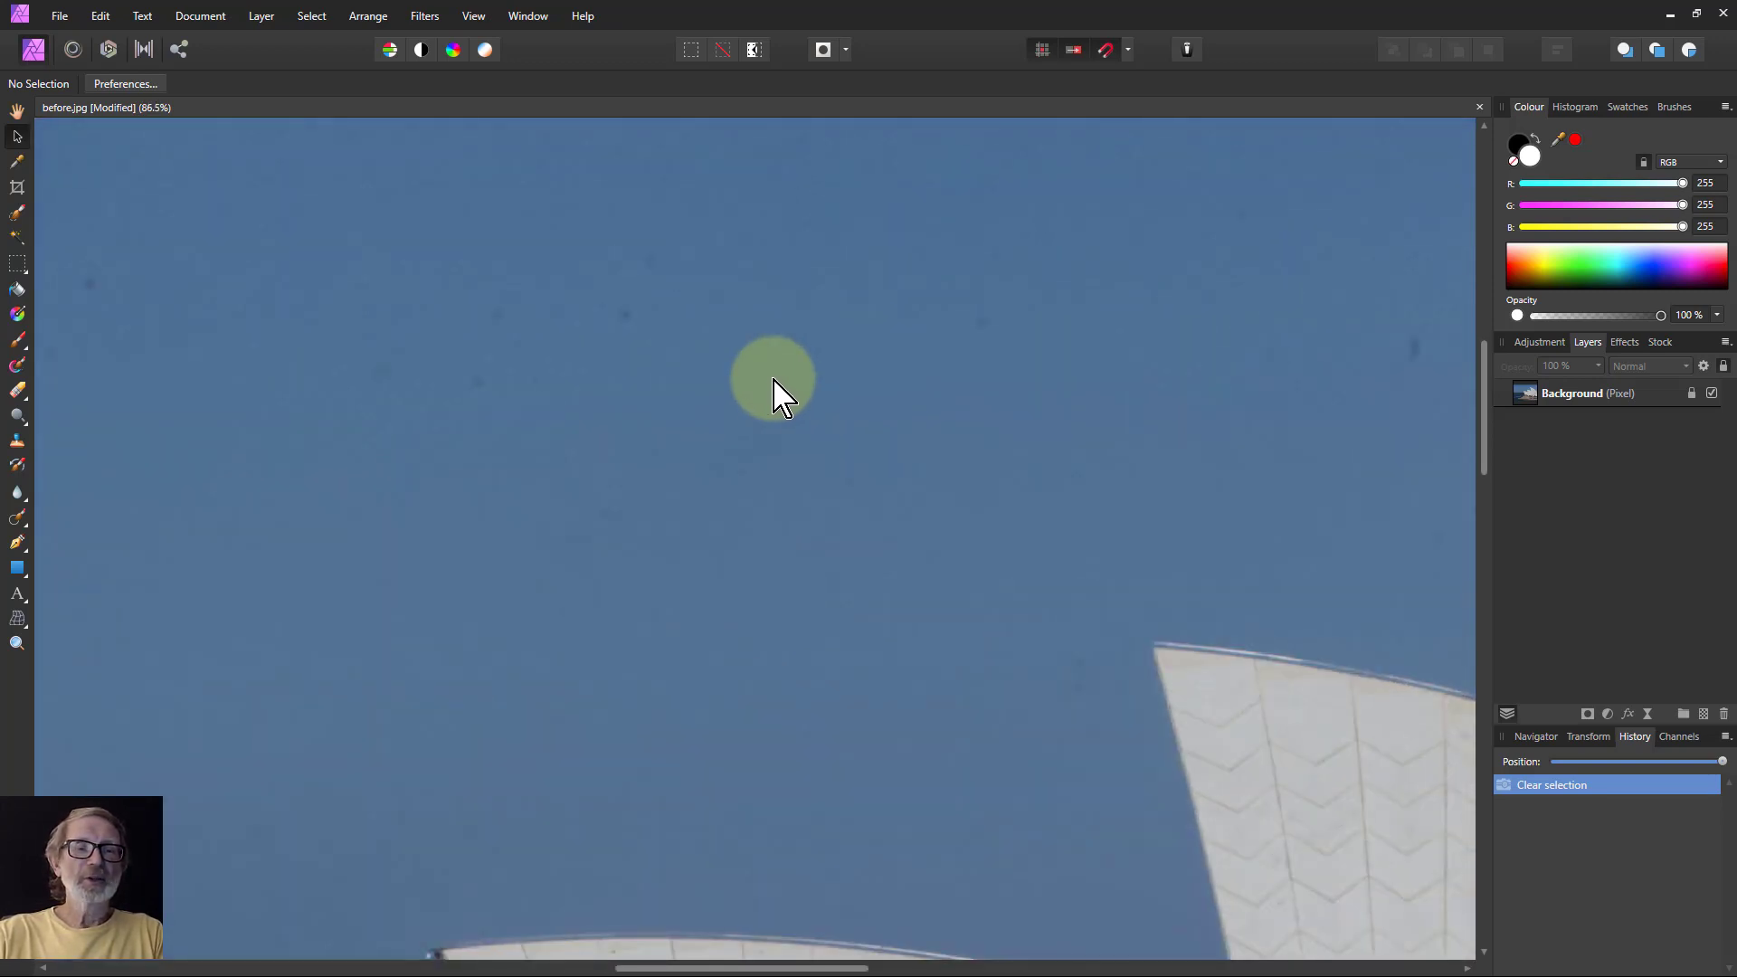
scroll(773, 380, up, 1)
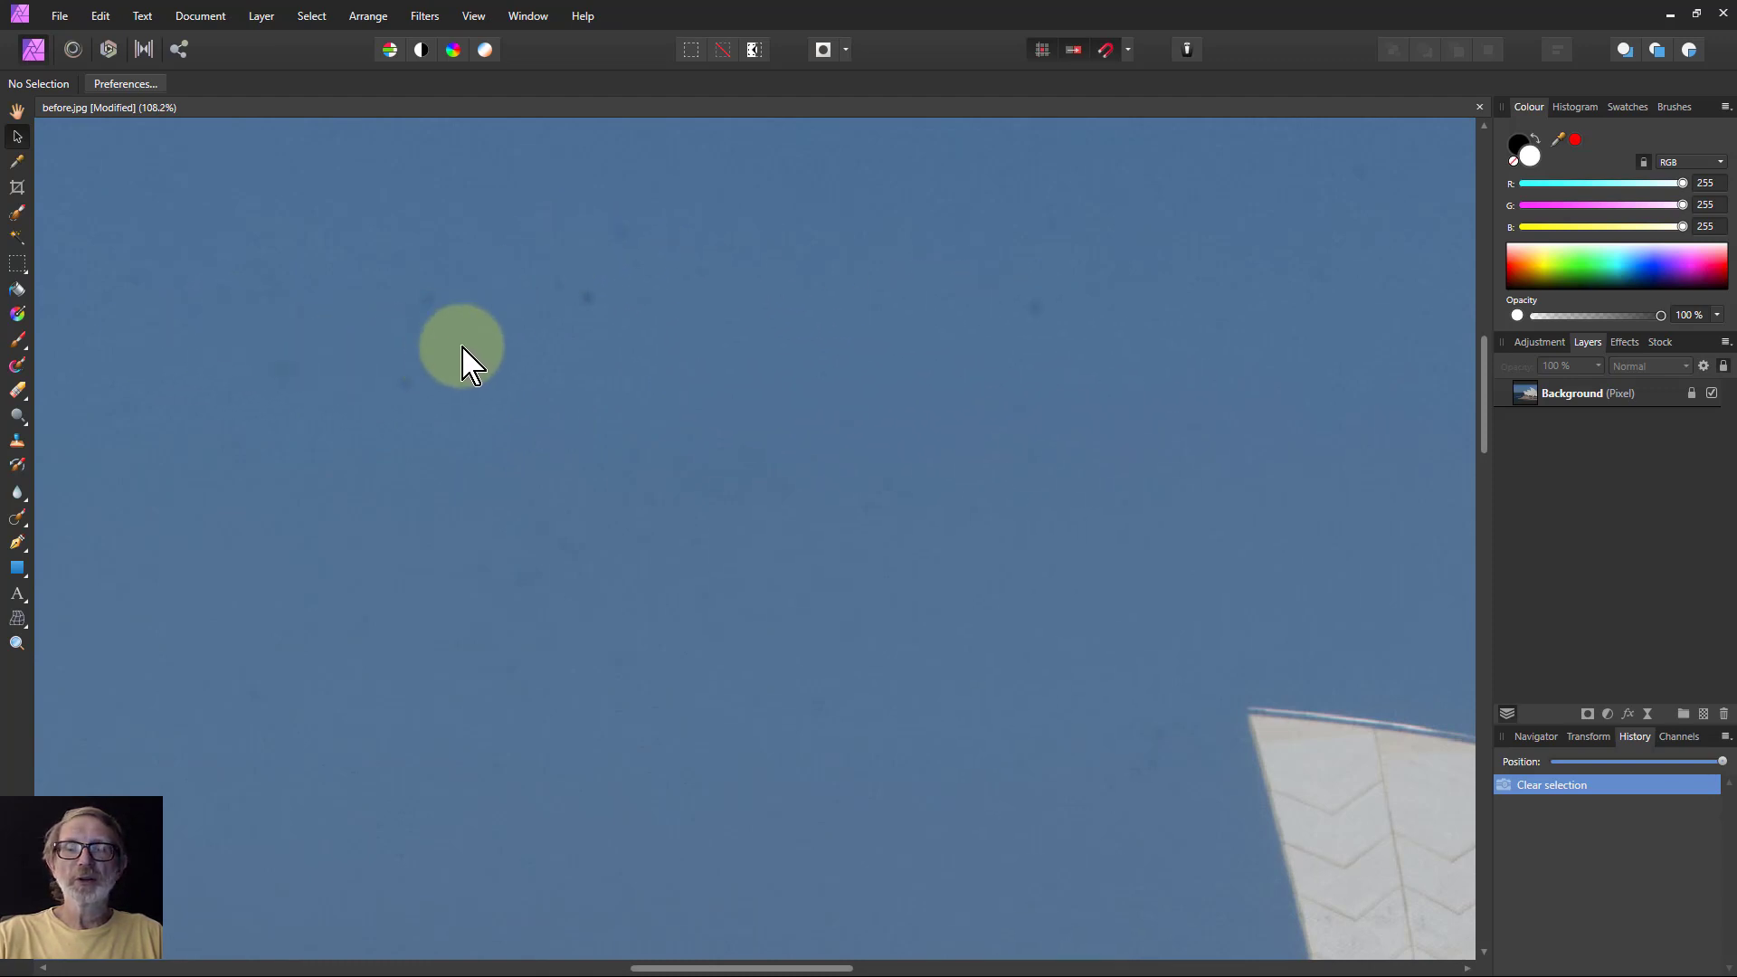
Step: Add a live Unsharp Mask to the Background layer with Radius 100 px and Factor 4
click(1529, 402)
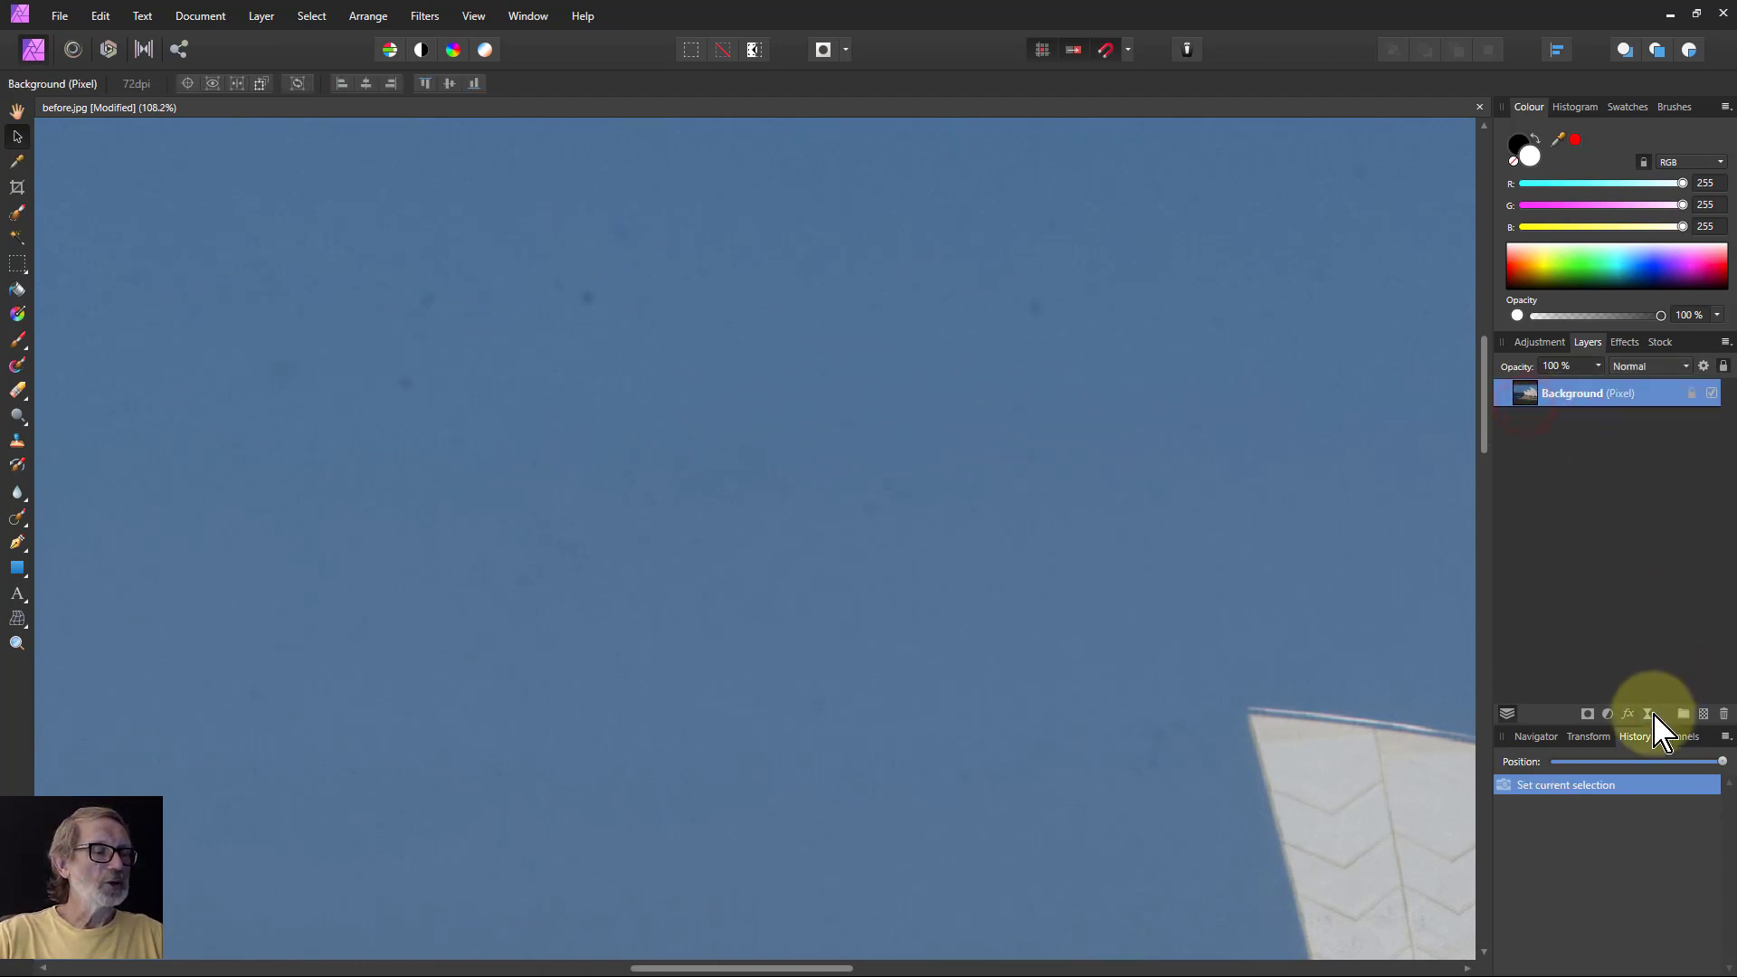
click(1649, 715)
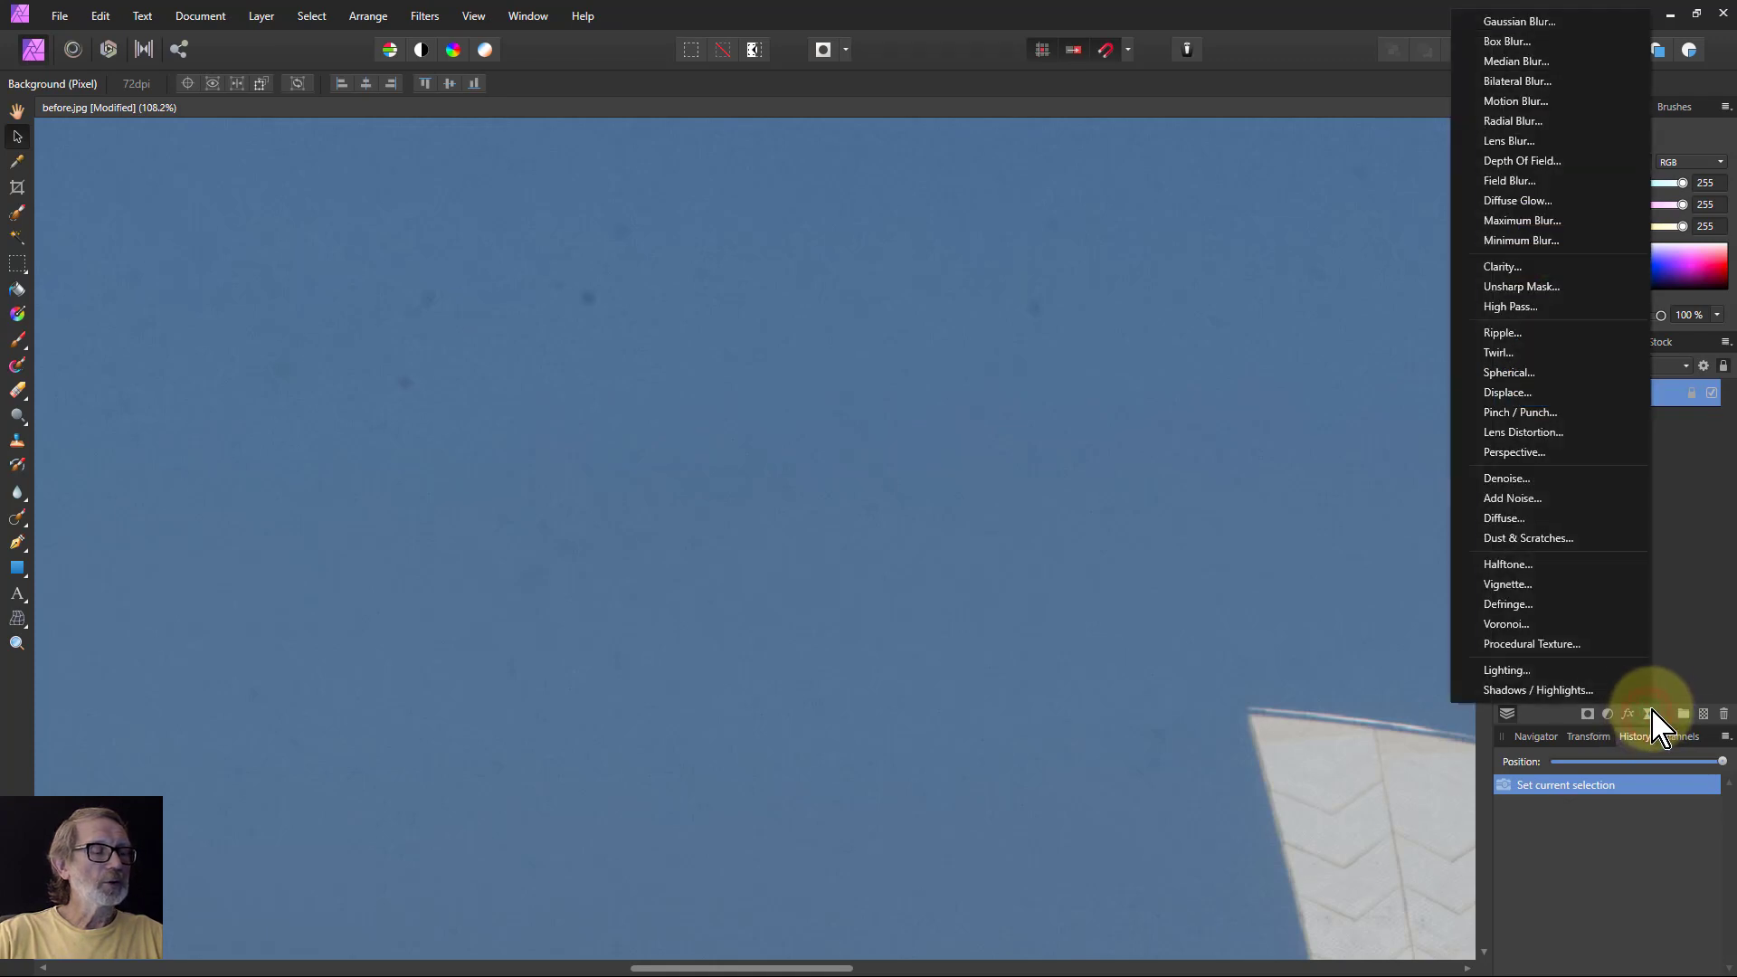
click(1529, 288)
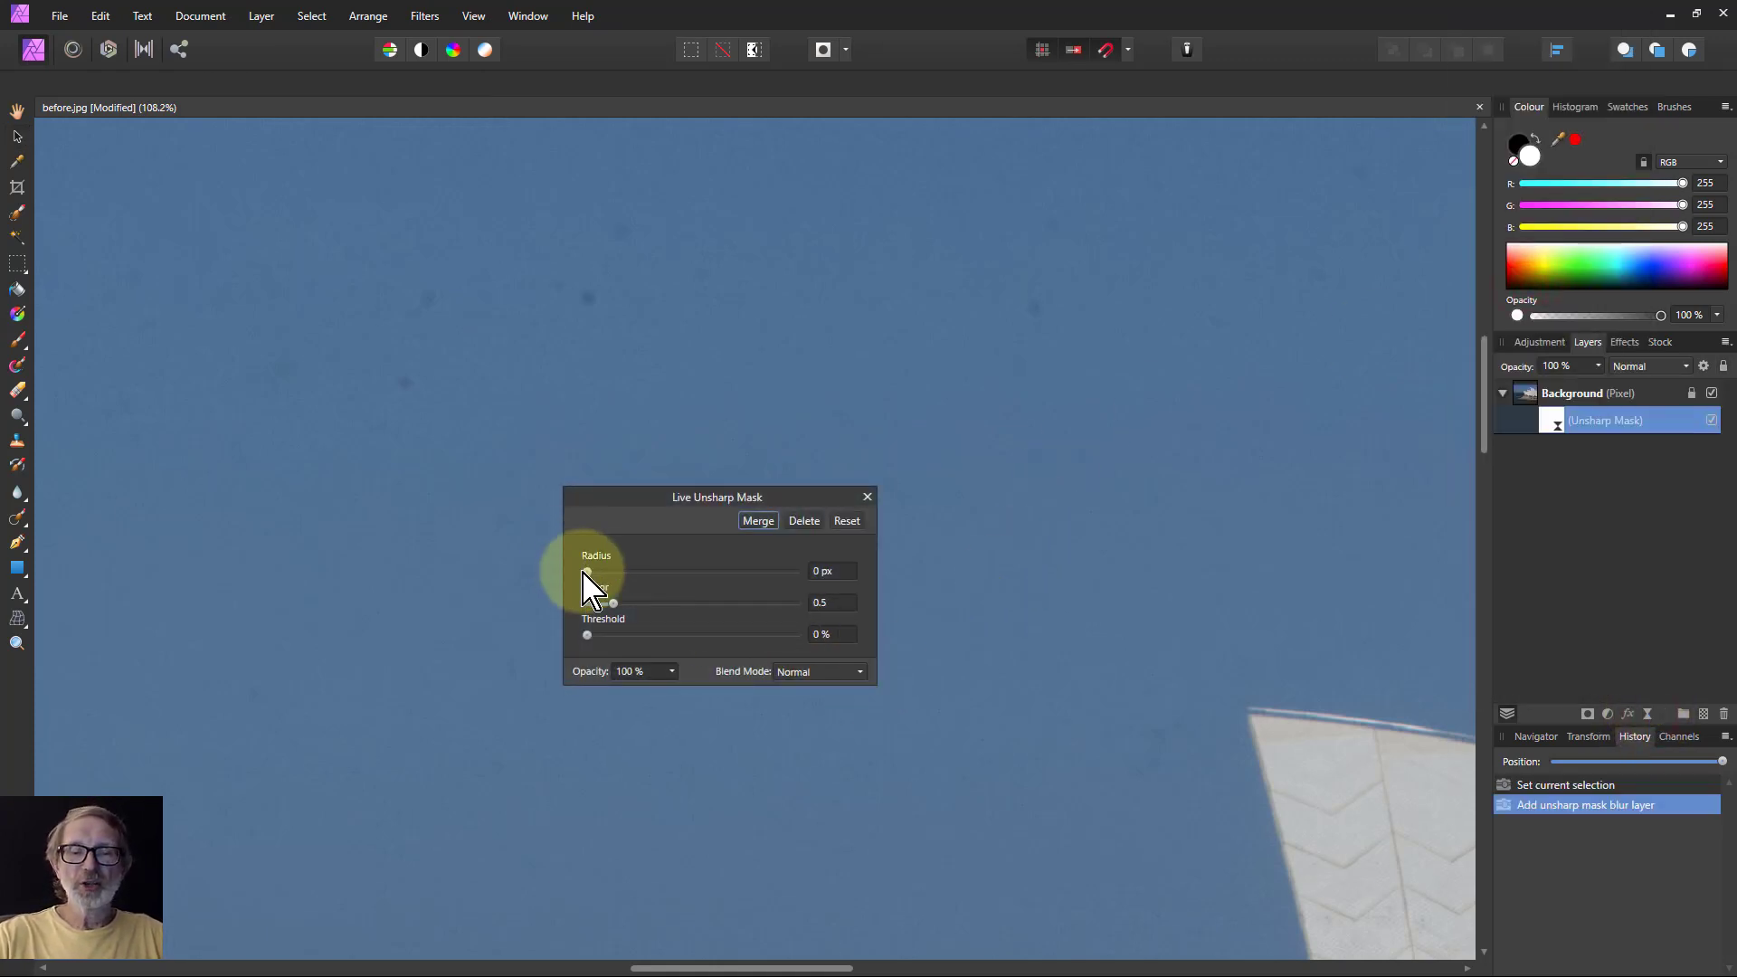
drag(587, 572, 795, 572)
drag(614, 604, 899, 608)
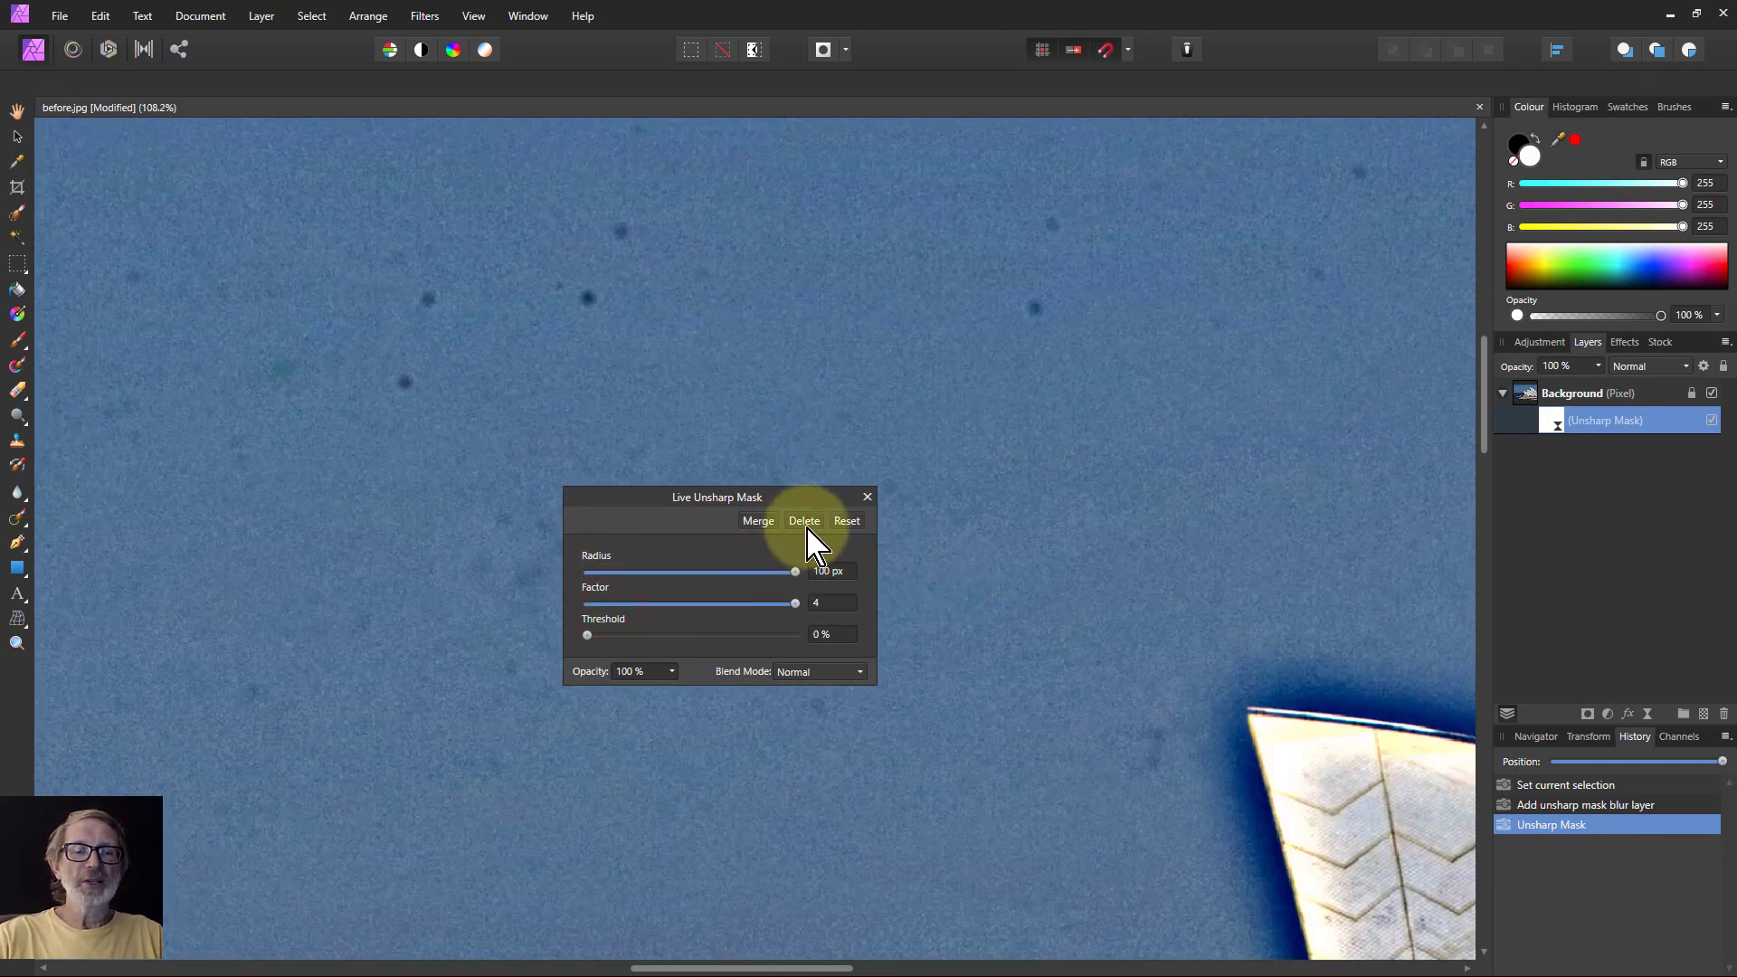
click(867, 497)
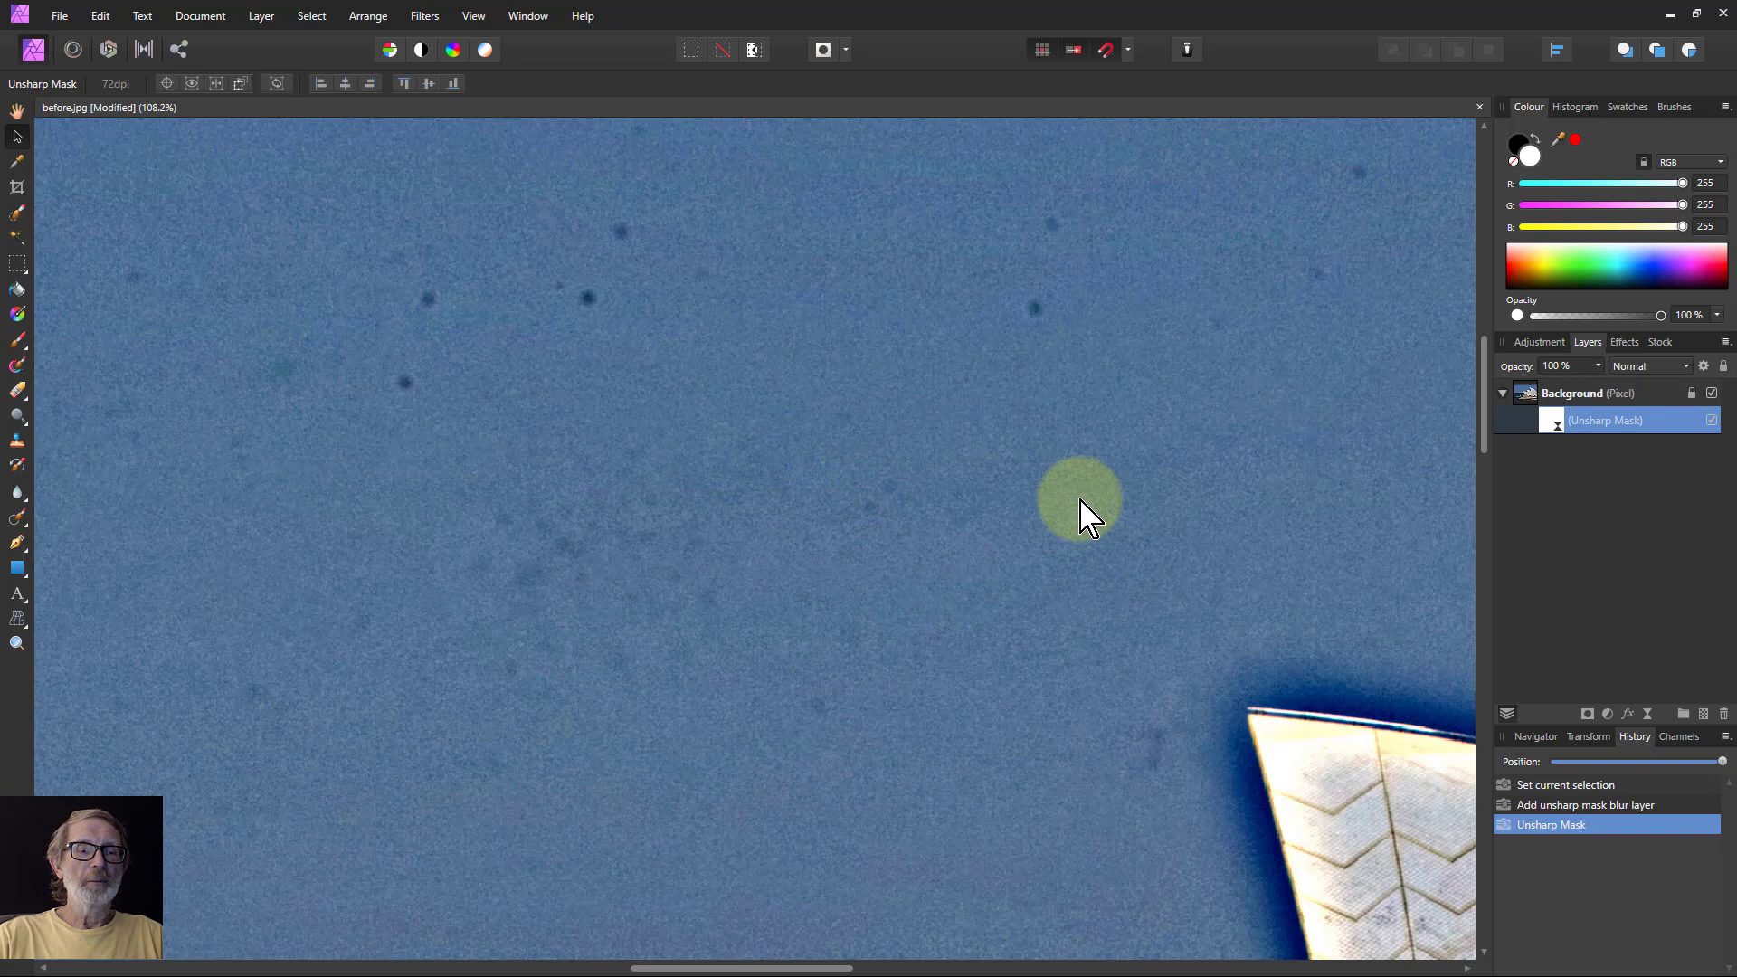
click(17, 111)
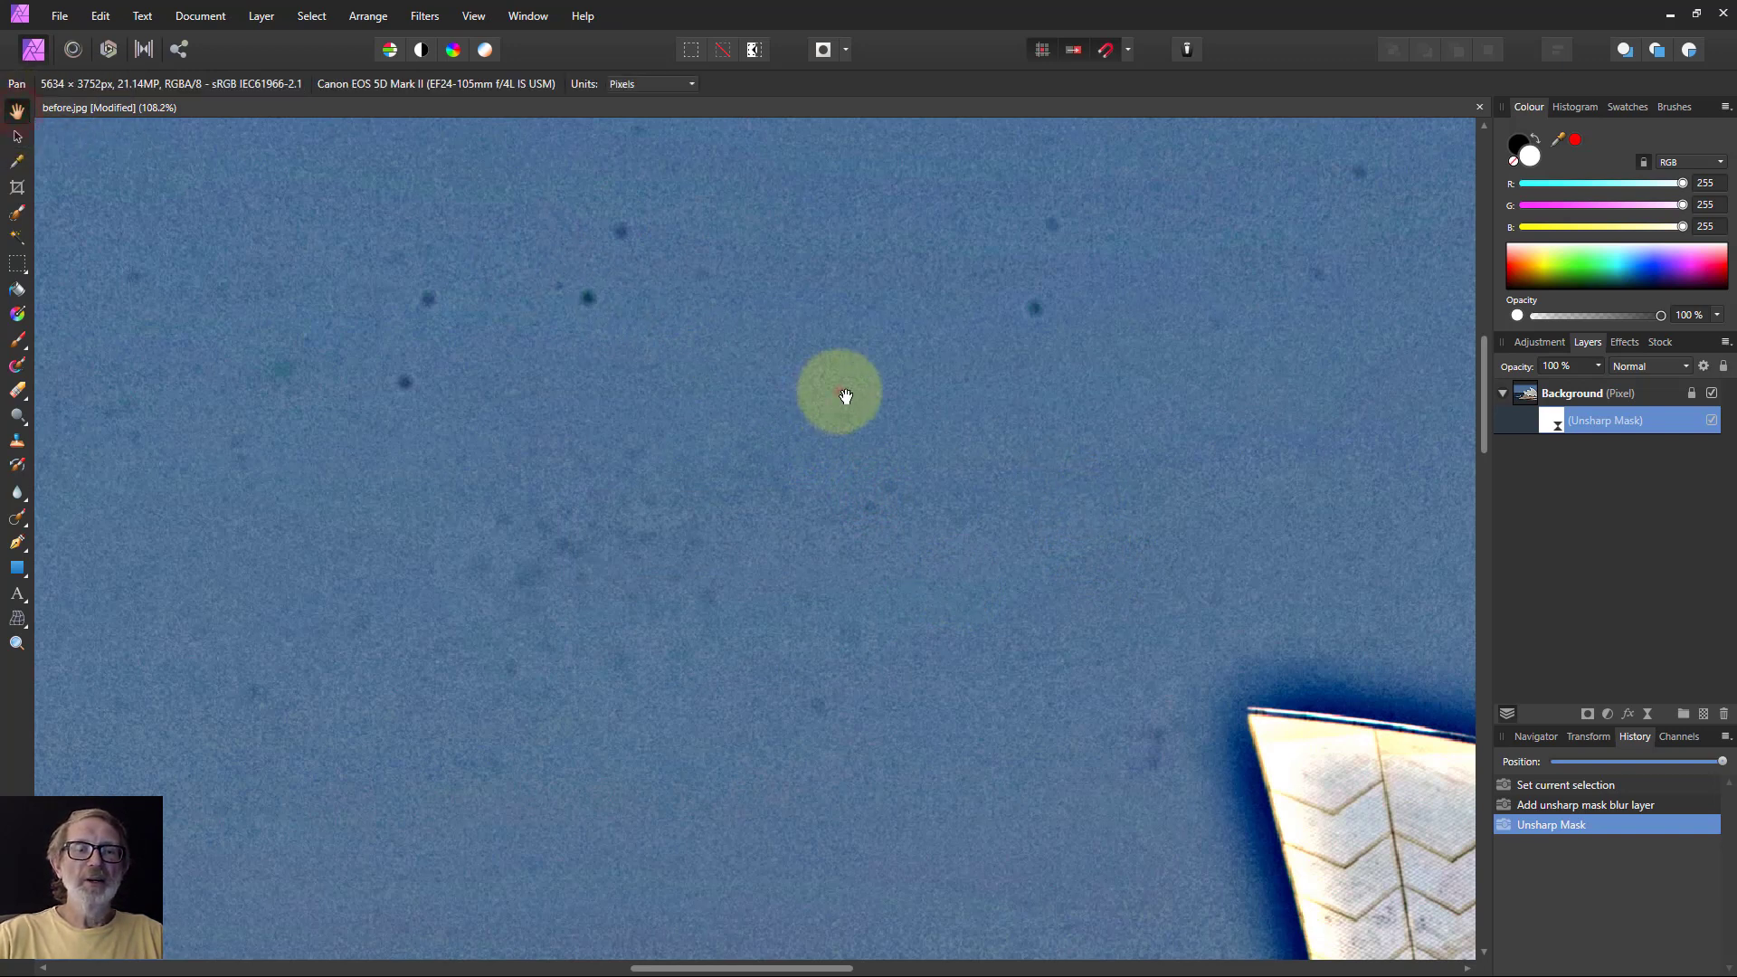
Step: Paint out three dark dust spots in the sky on the Background layer with the Inpainting Brush
drag(841, 391, 851, 479)
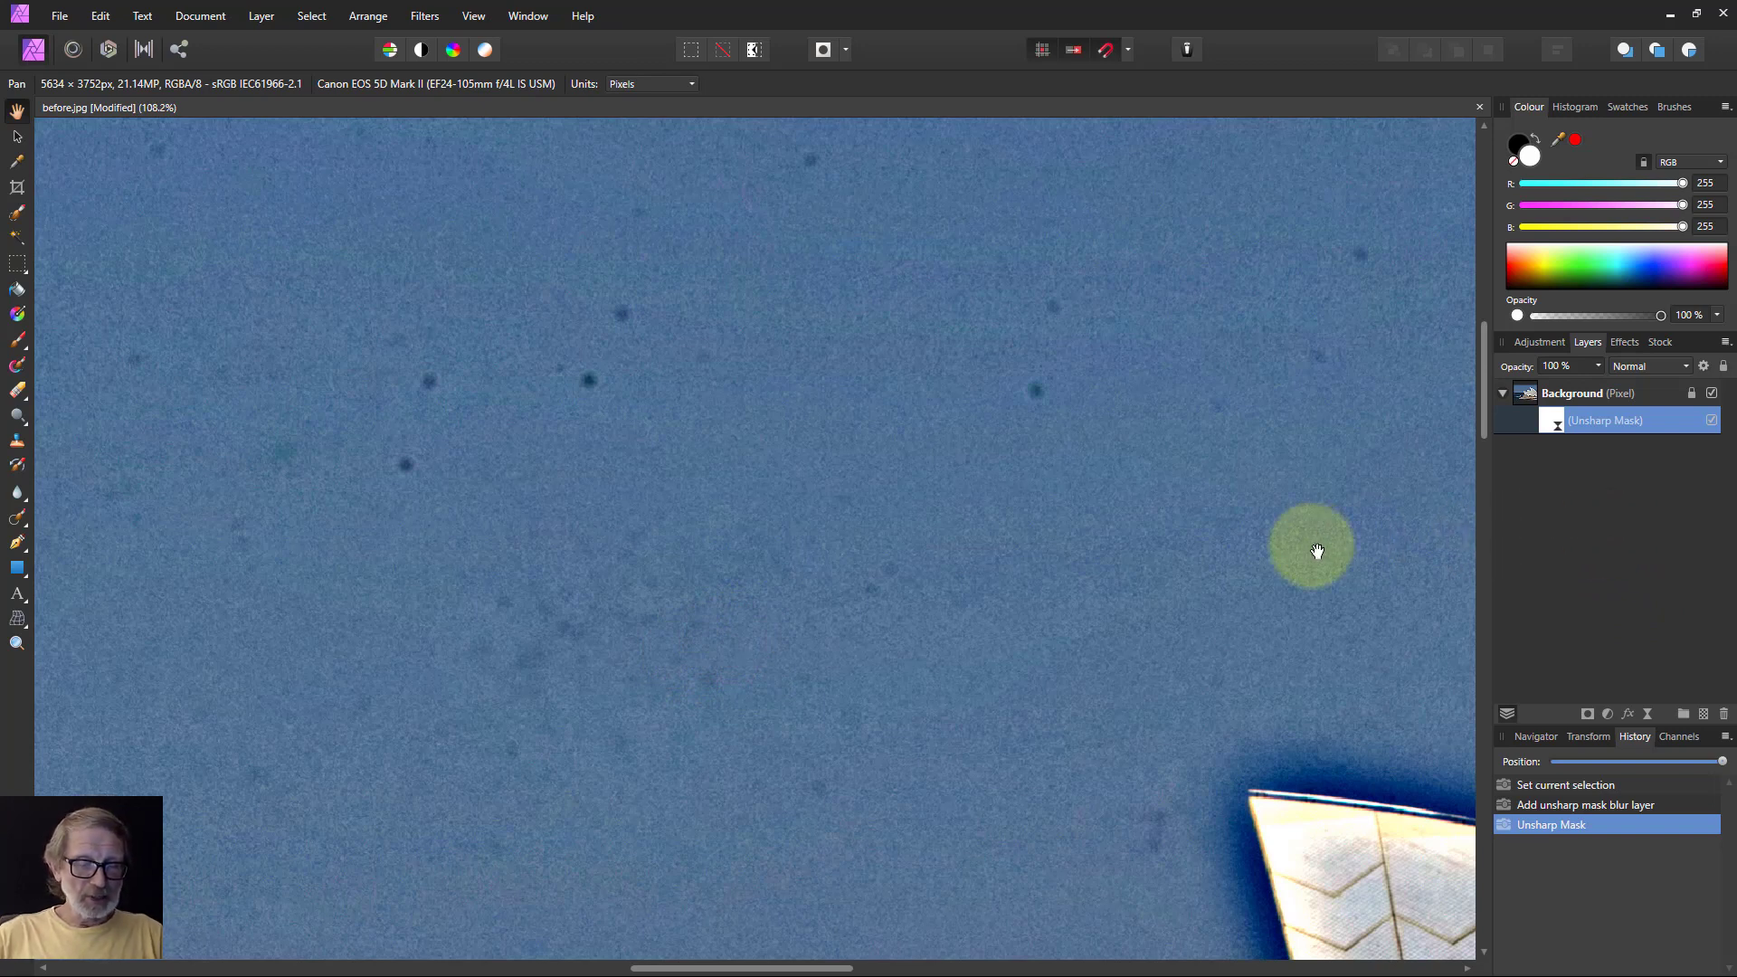
click(1534, 396)
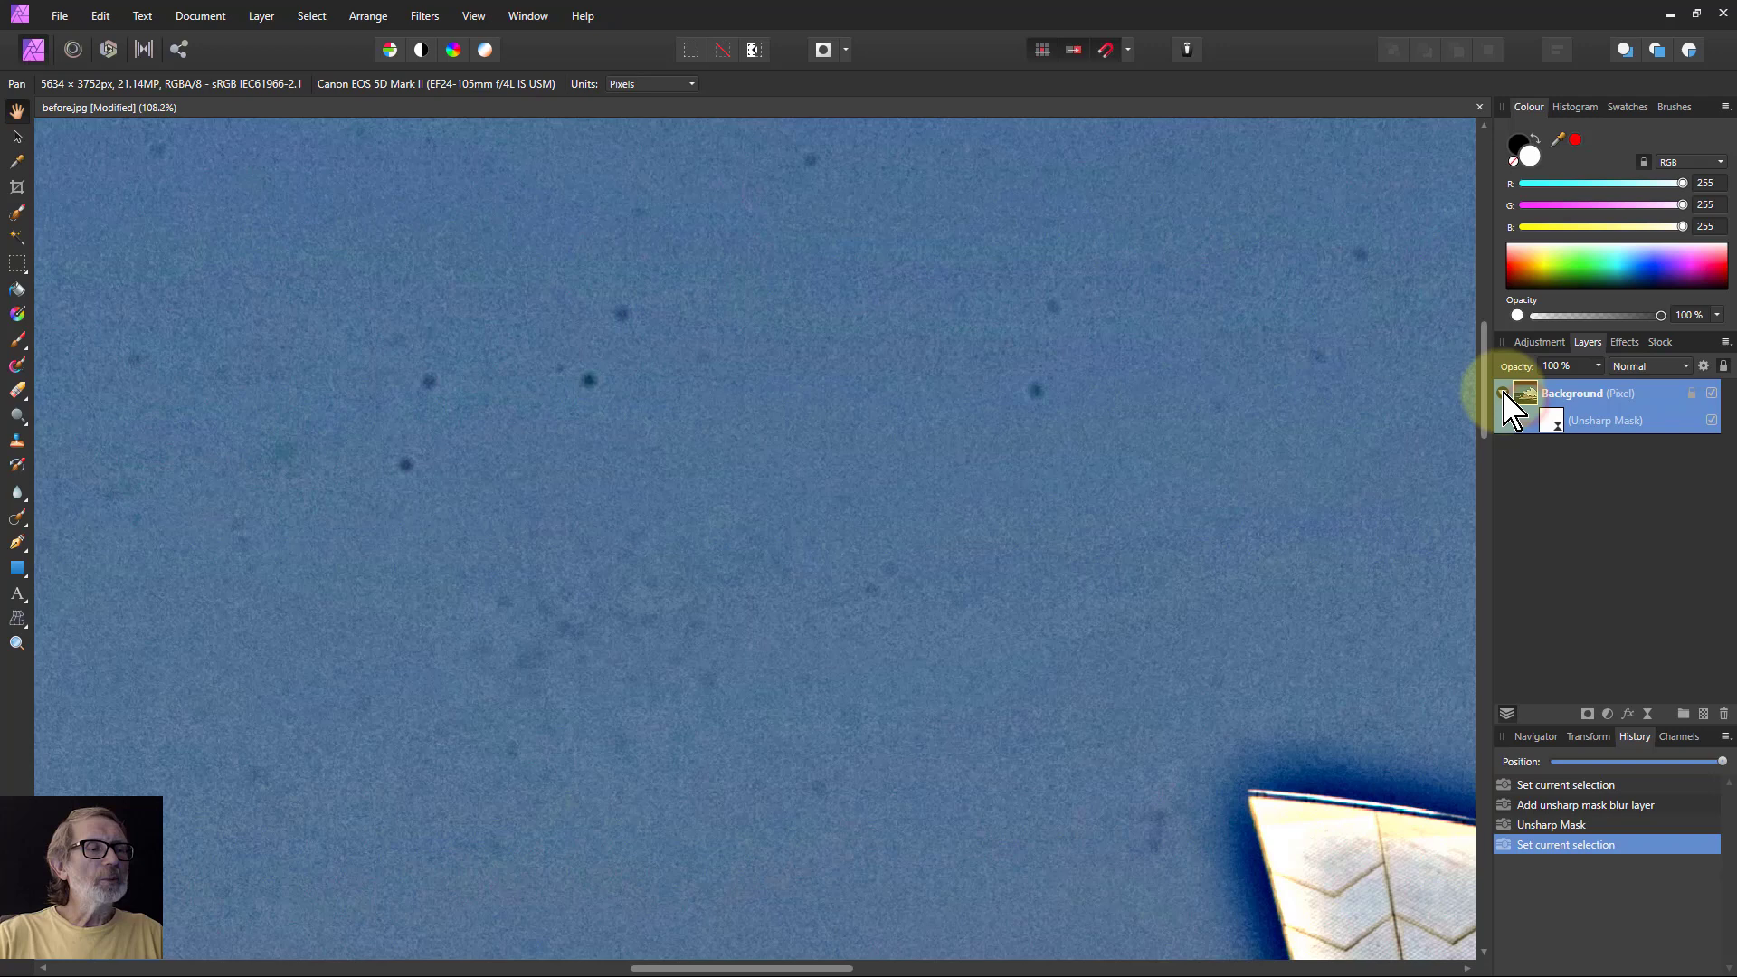
click(17, 518)
click(405, 468)
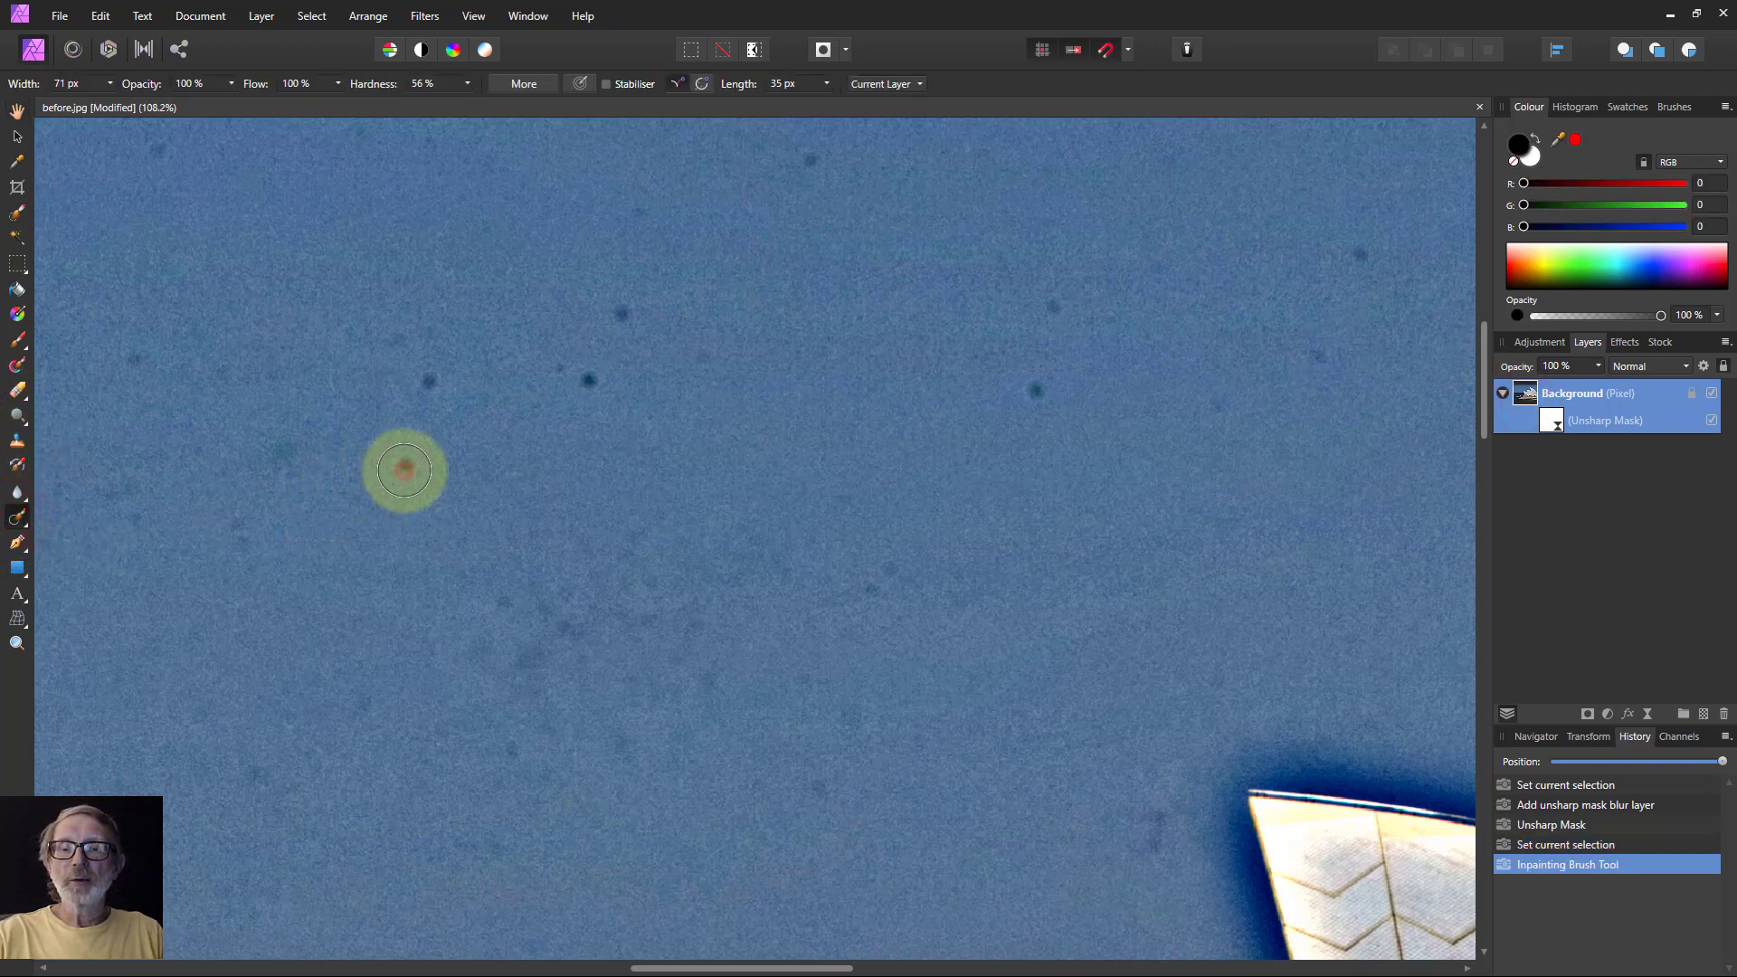
click(434, 383)
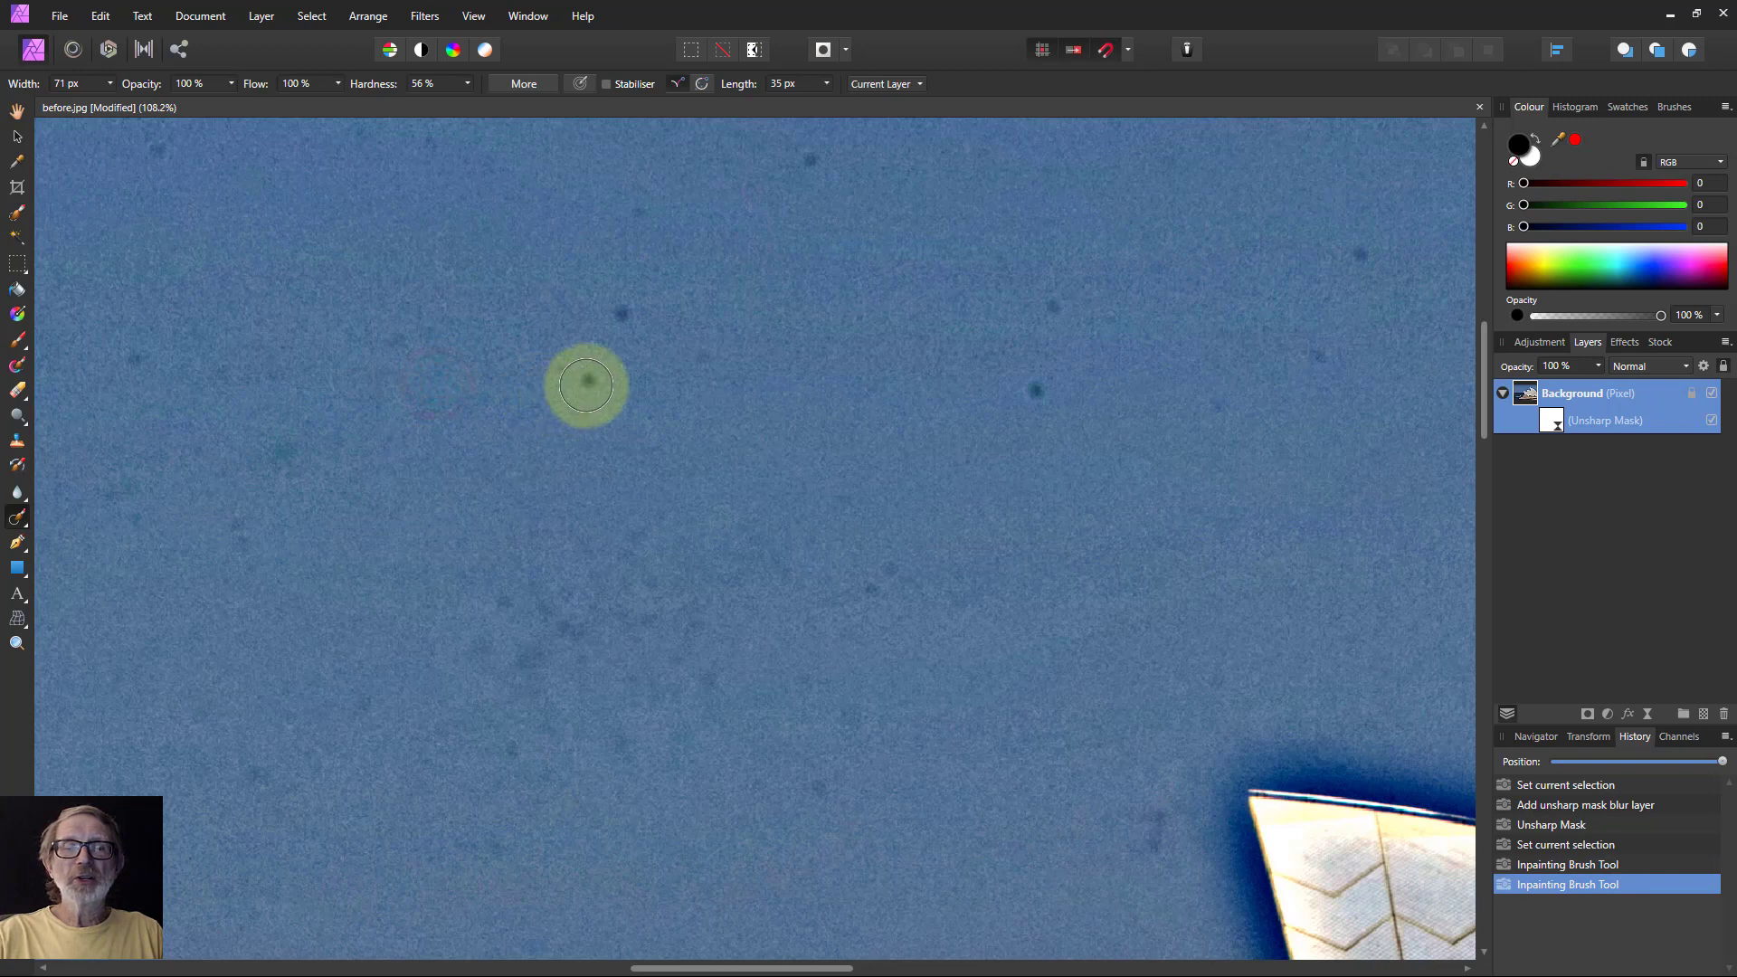
click(588, 384)
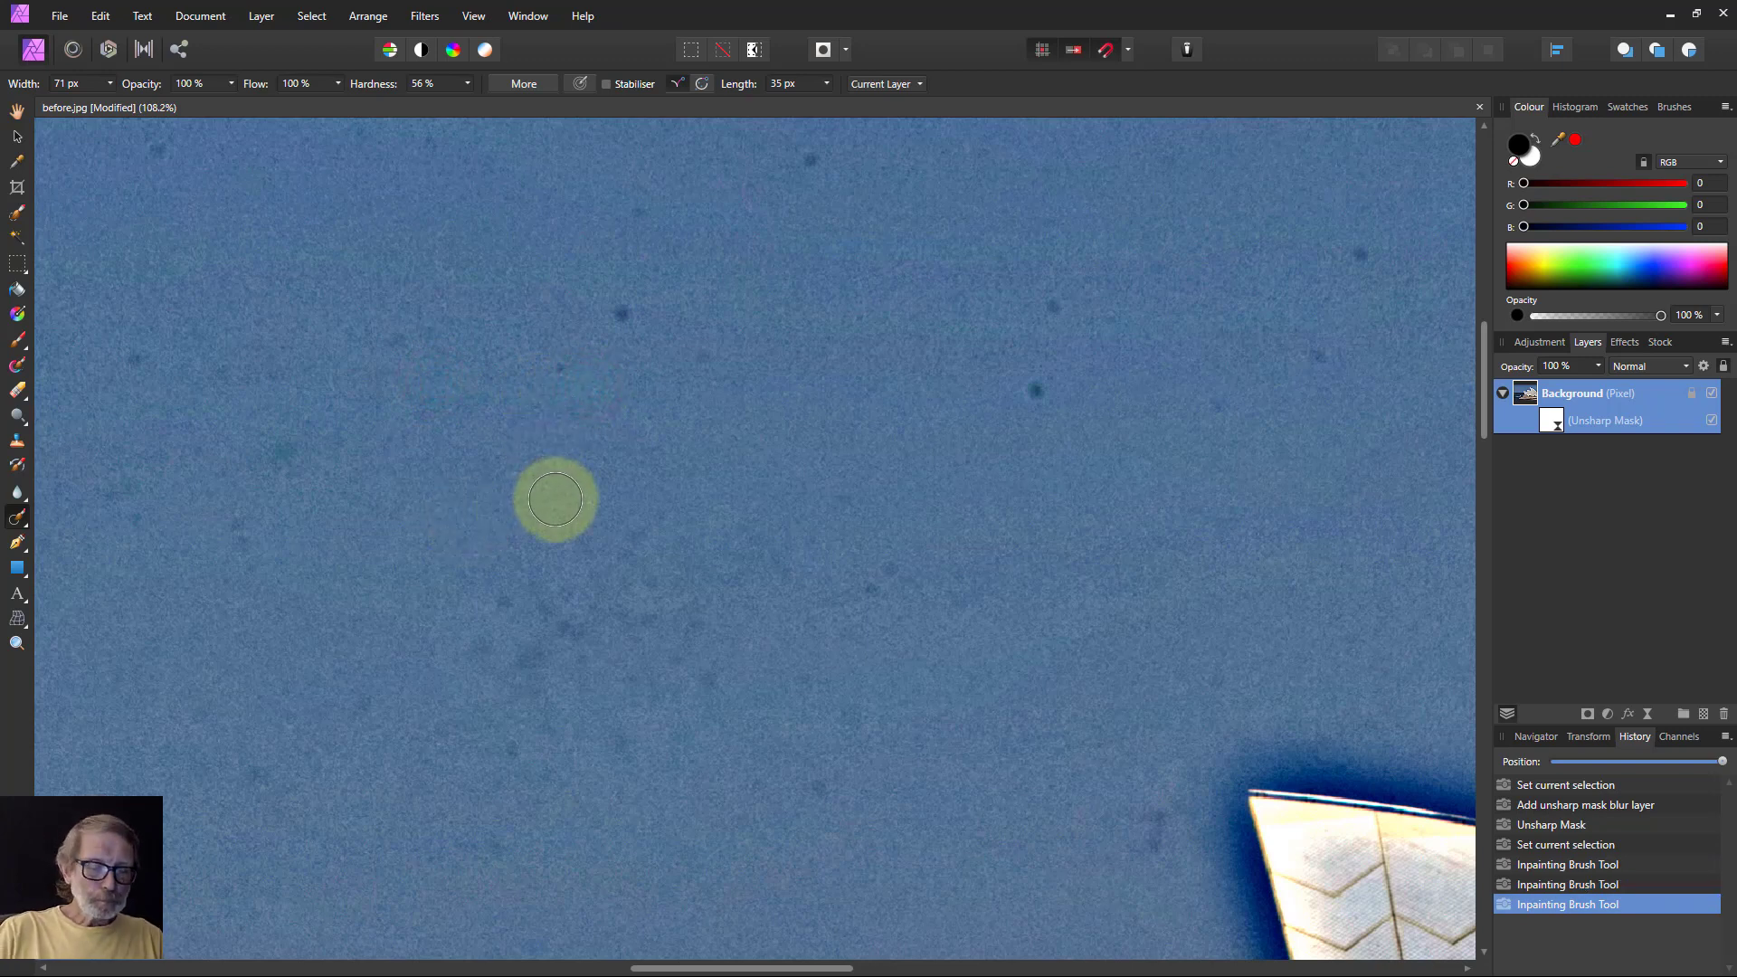
Step: Fit the whole photo in the window and hide the Unsharp Mask layer
key(ctrl+0)
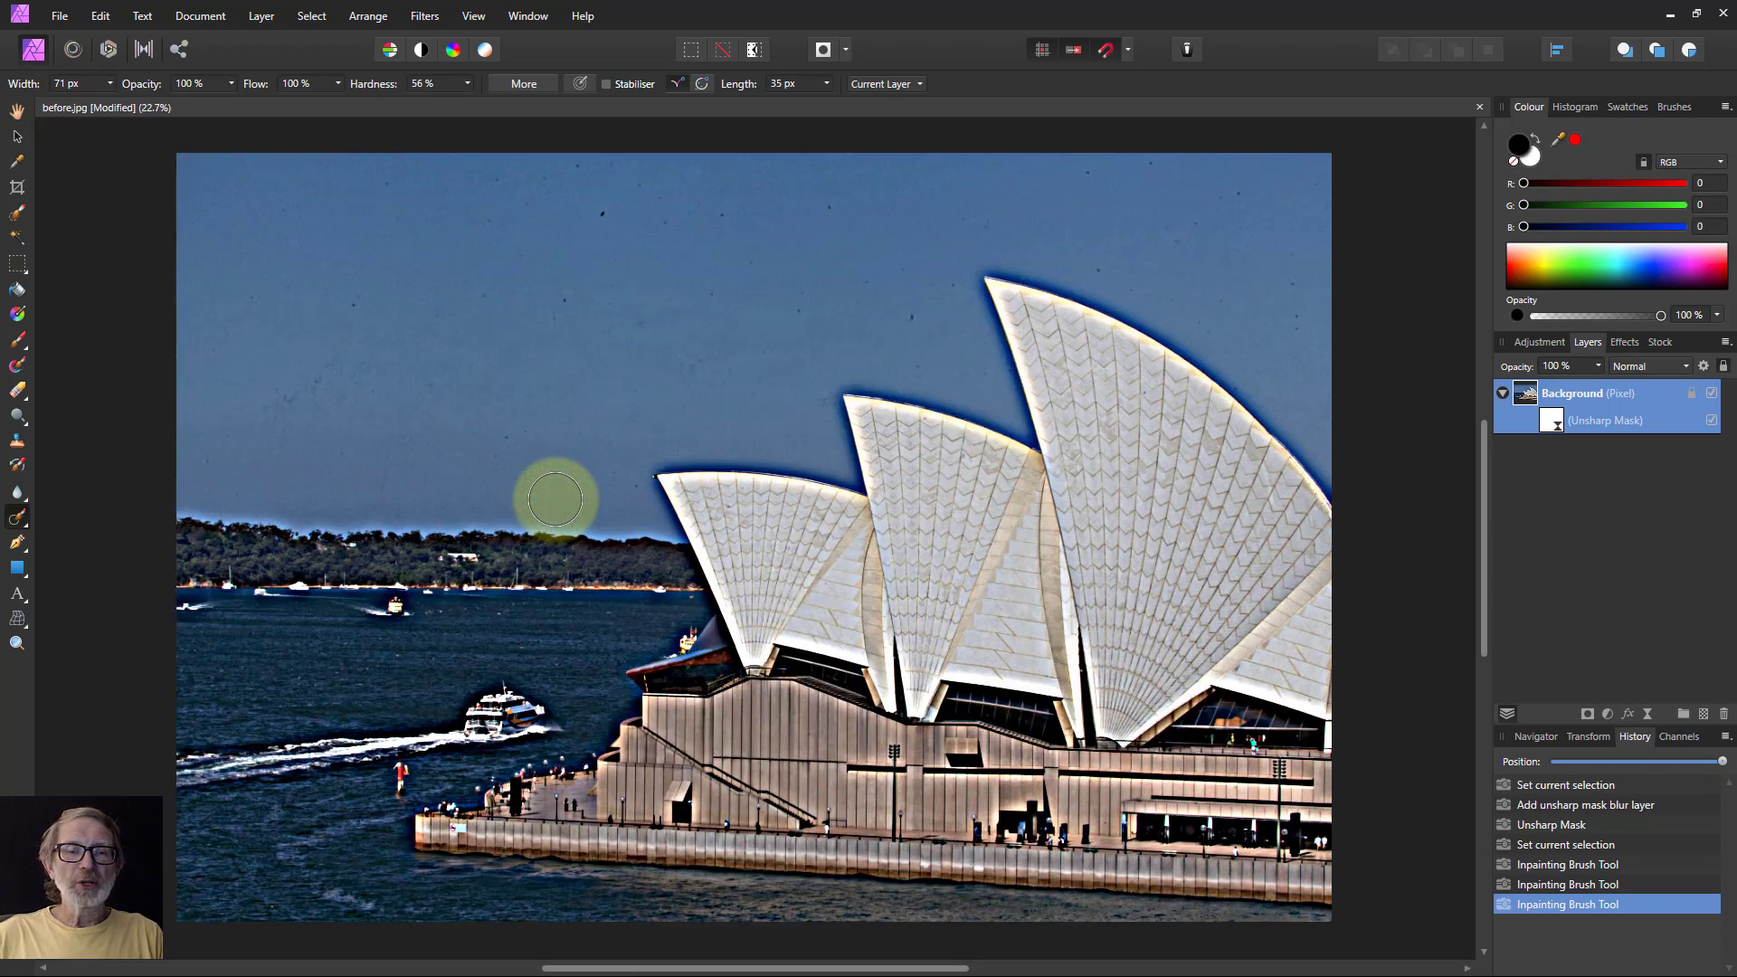
click(1554, 422)
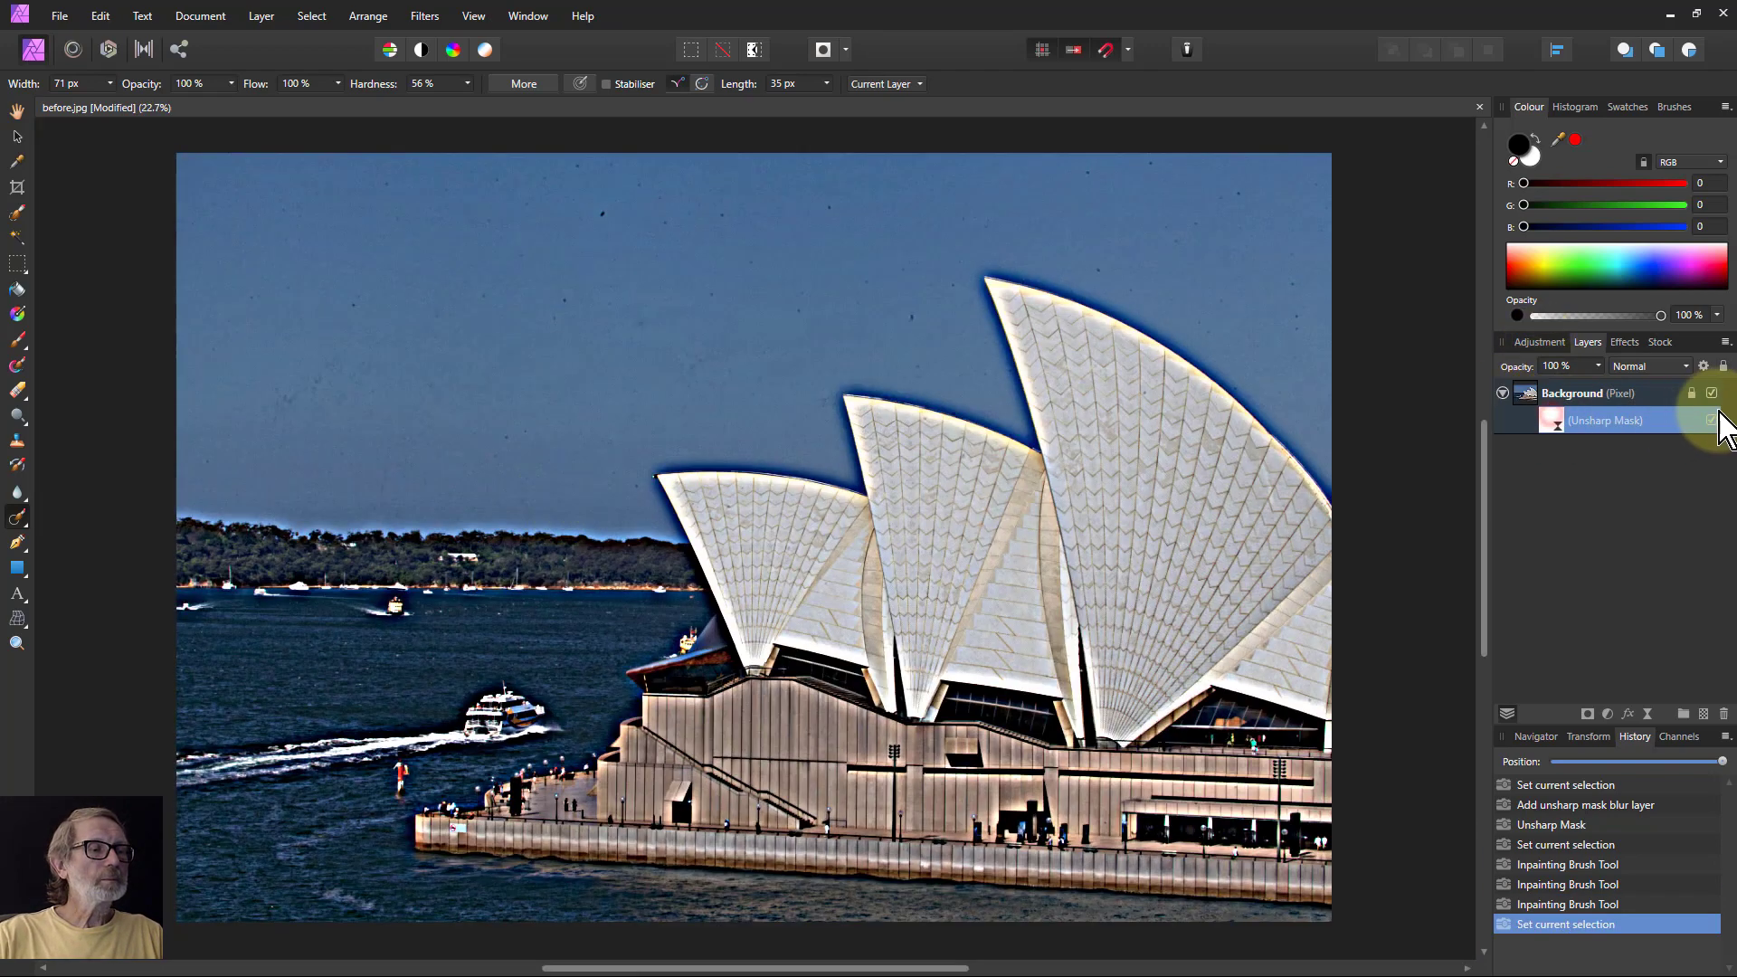
click(1712, 420)
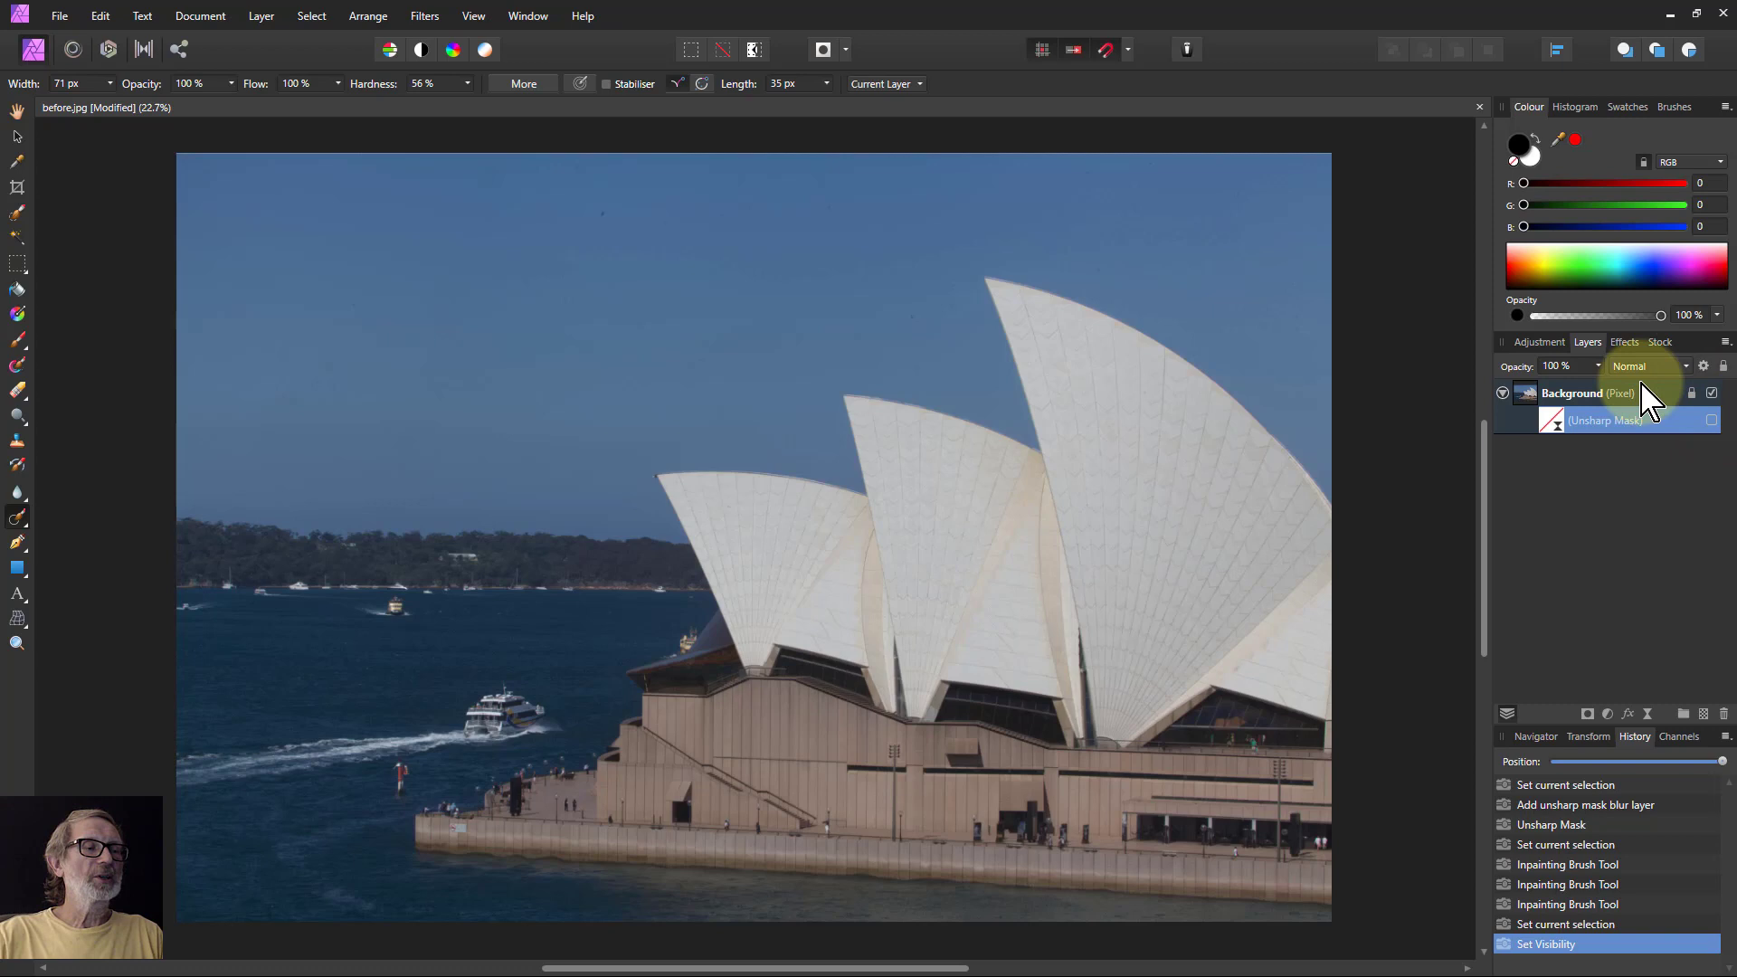
Step: Select the sky down to the horizon on the Background layer with the Selection Brush
click(1540, 398)
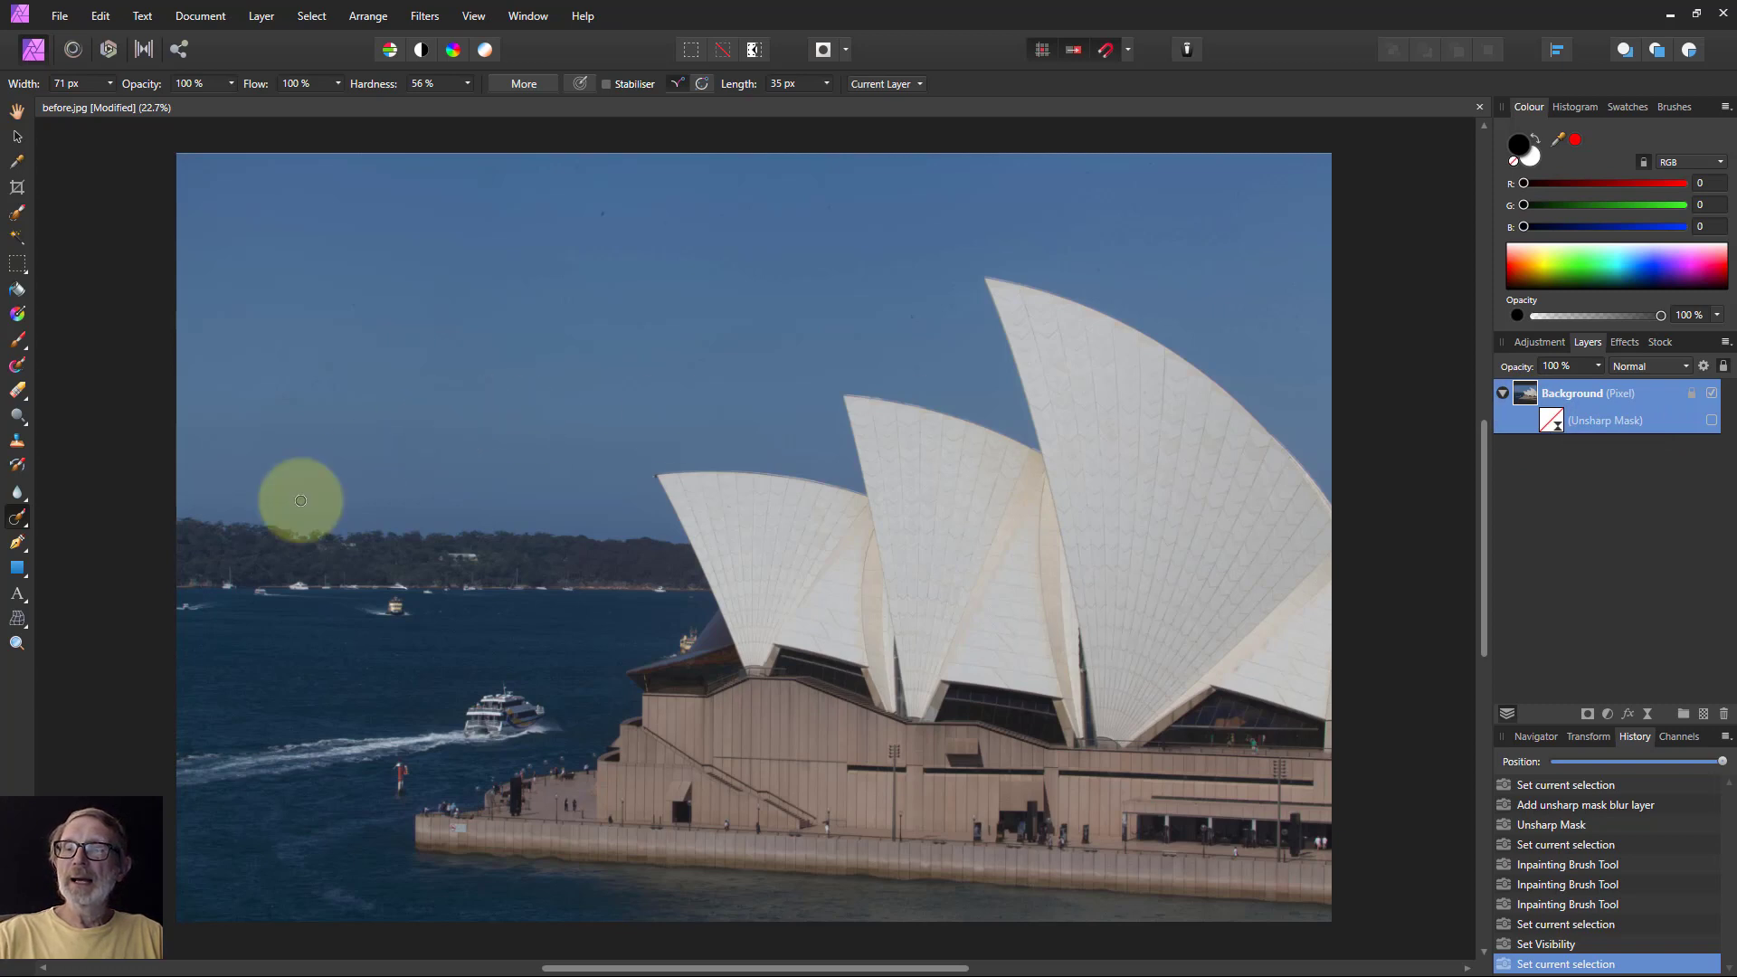
click(19, 216)
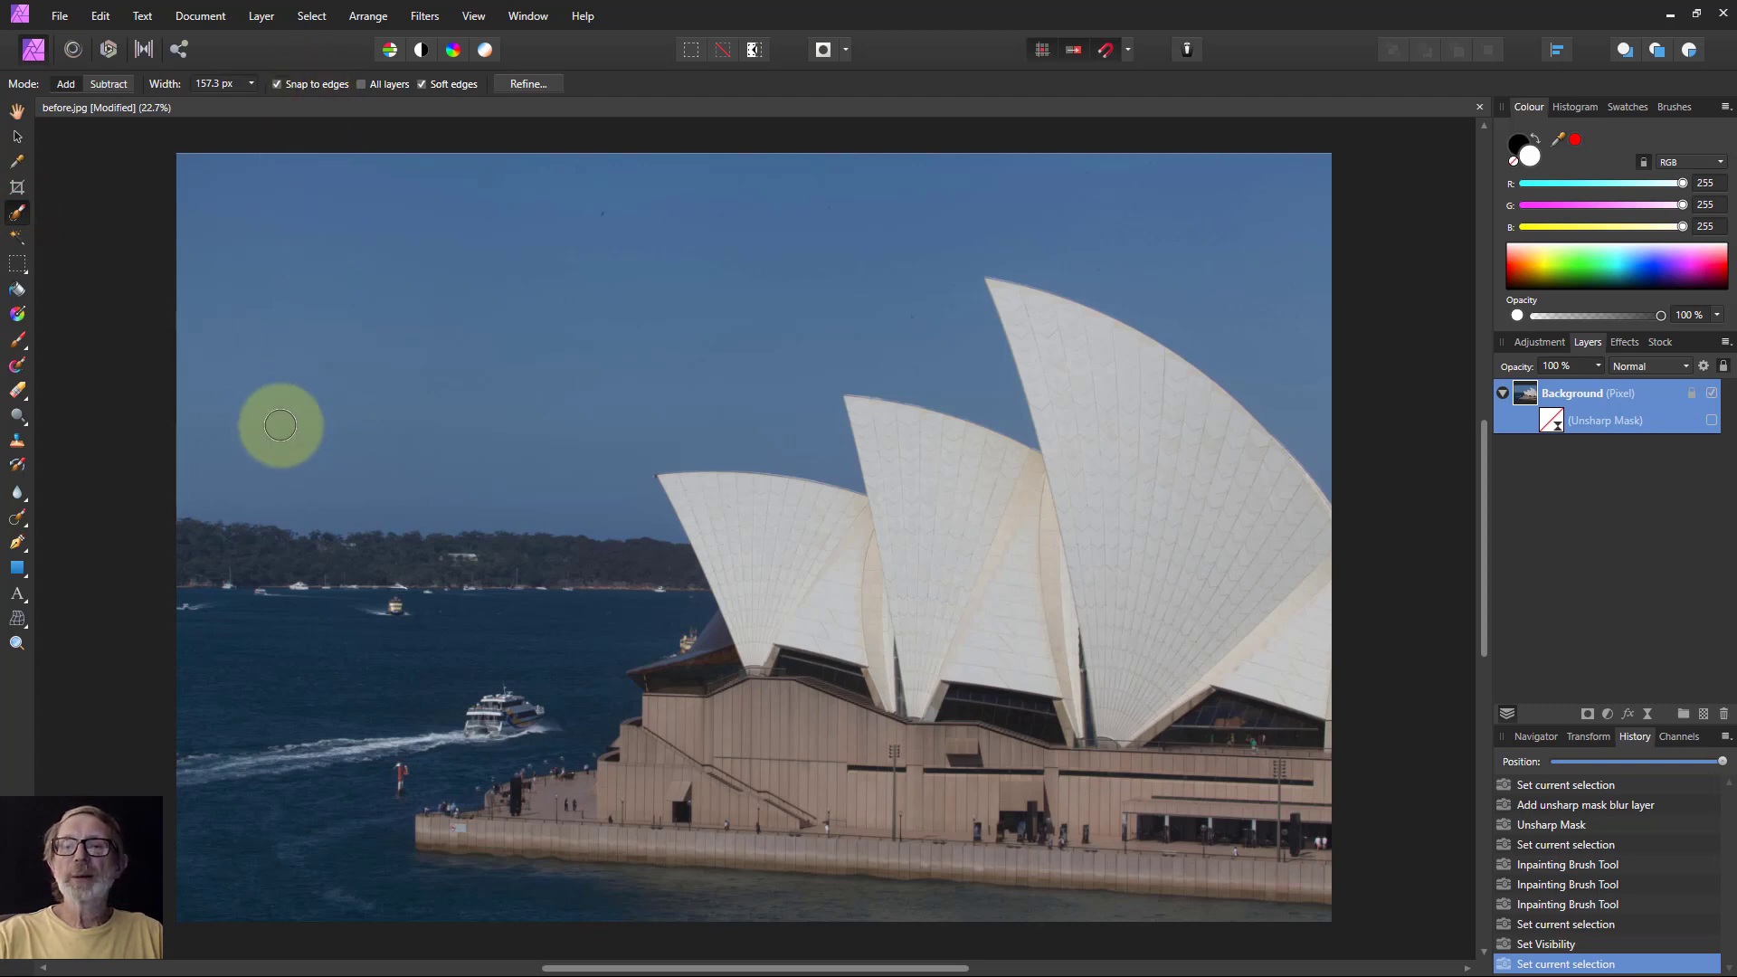
mouse_move(202, 480)
mouse_down()
mouse_move(568, 488)
mouse_move(629, 433)
mouse_move(787, 420)
mouse_move(832, 333)
mouse_move(886, 374)
mouse_move(947, 358)
mouse_move(934, 337)
mouse_move(968, 227)
mouse_move(1100, 212)
mouse_move(1206, 302)
mouse_move(1104, 223)
mouse_move(765, 199)
mouse_move(139, 207)
mouse_move(147, 330)
mouse_up()
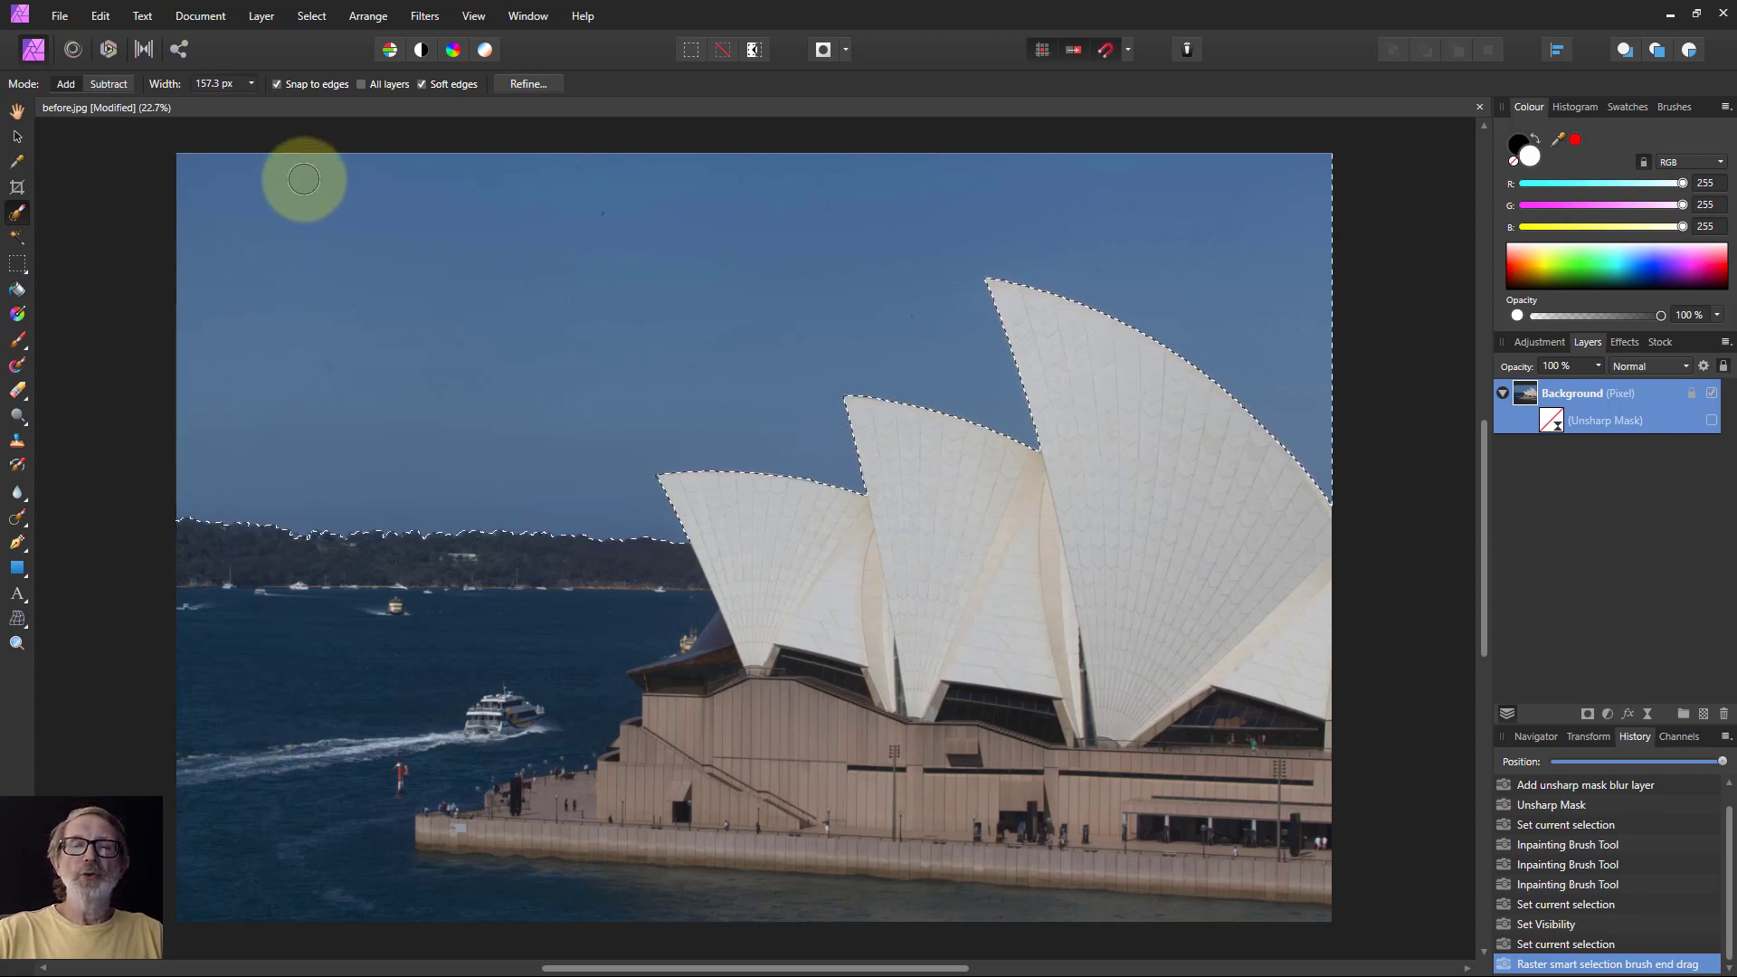
Step: Shrink the sky selection by about 56.9 px using Select > Grow/Shrink
click(313, 16)
click(245, 310)
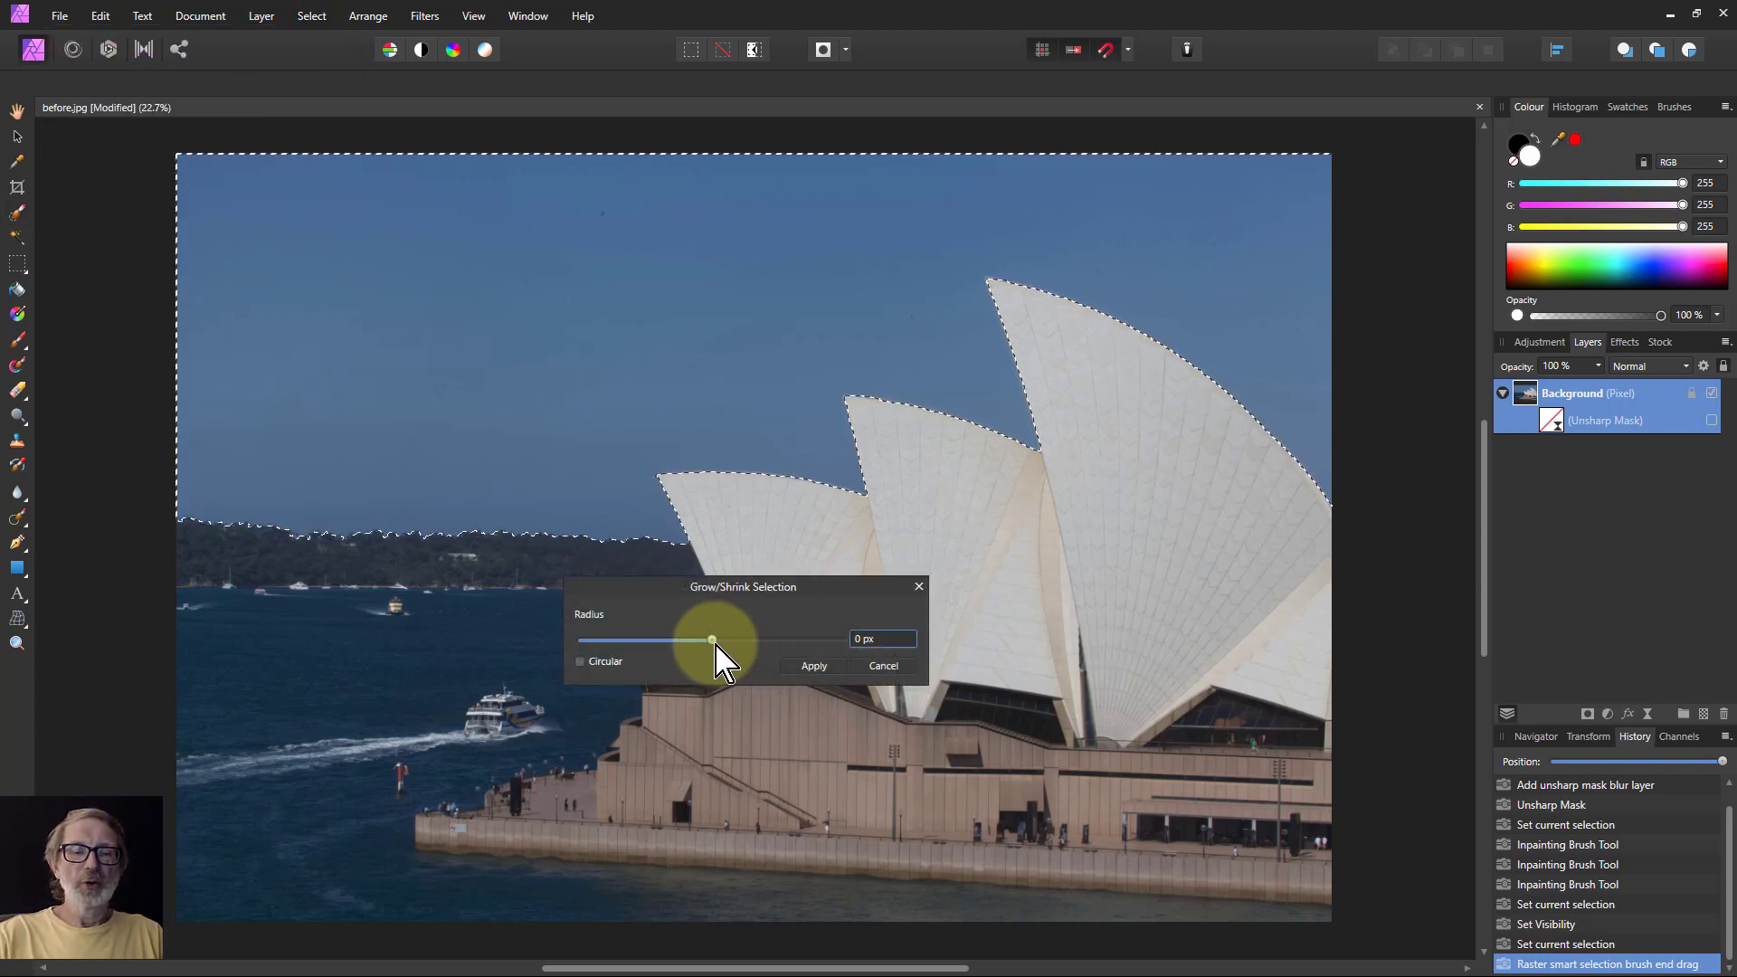
drag(715, 643, 706, 644)
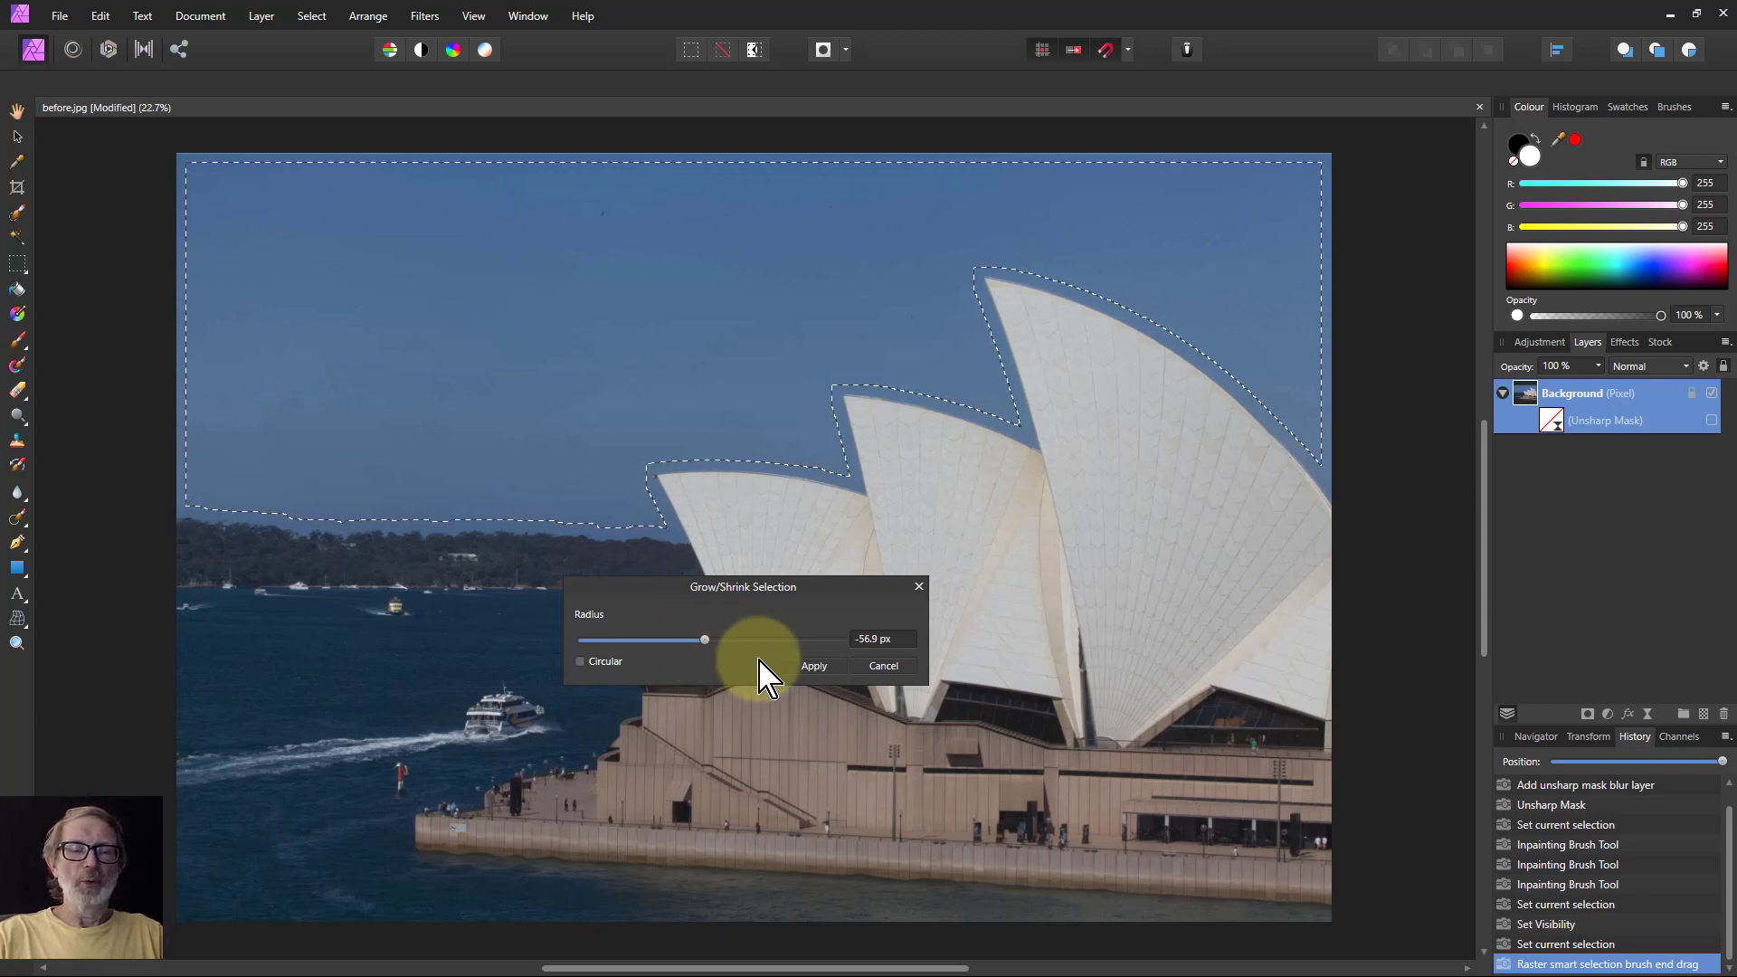
click(815, 666)
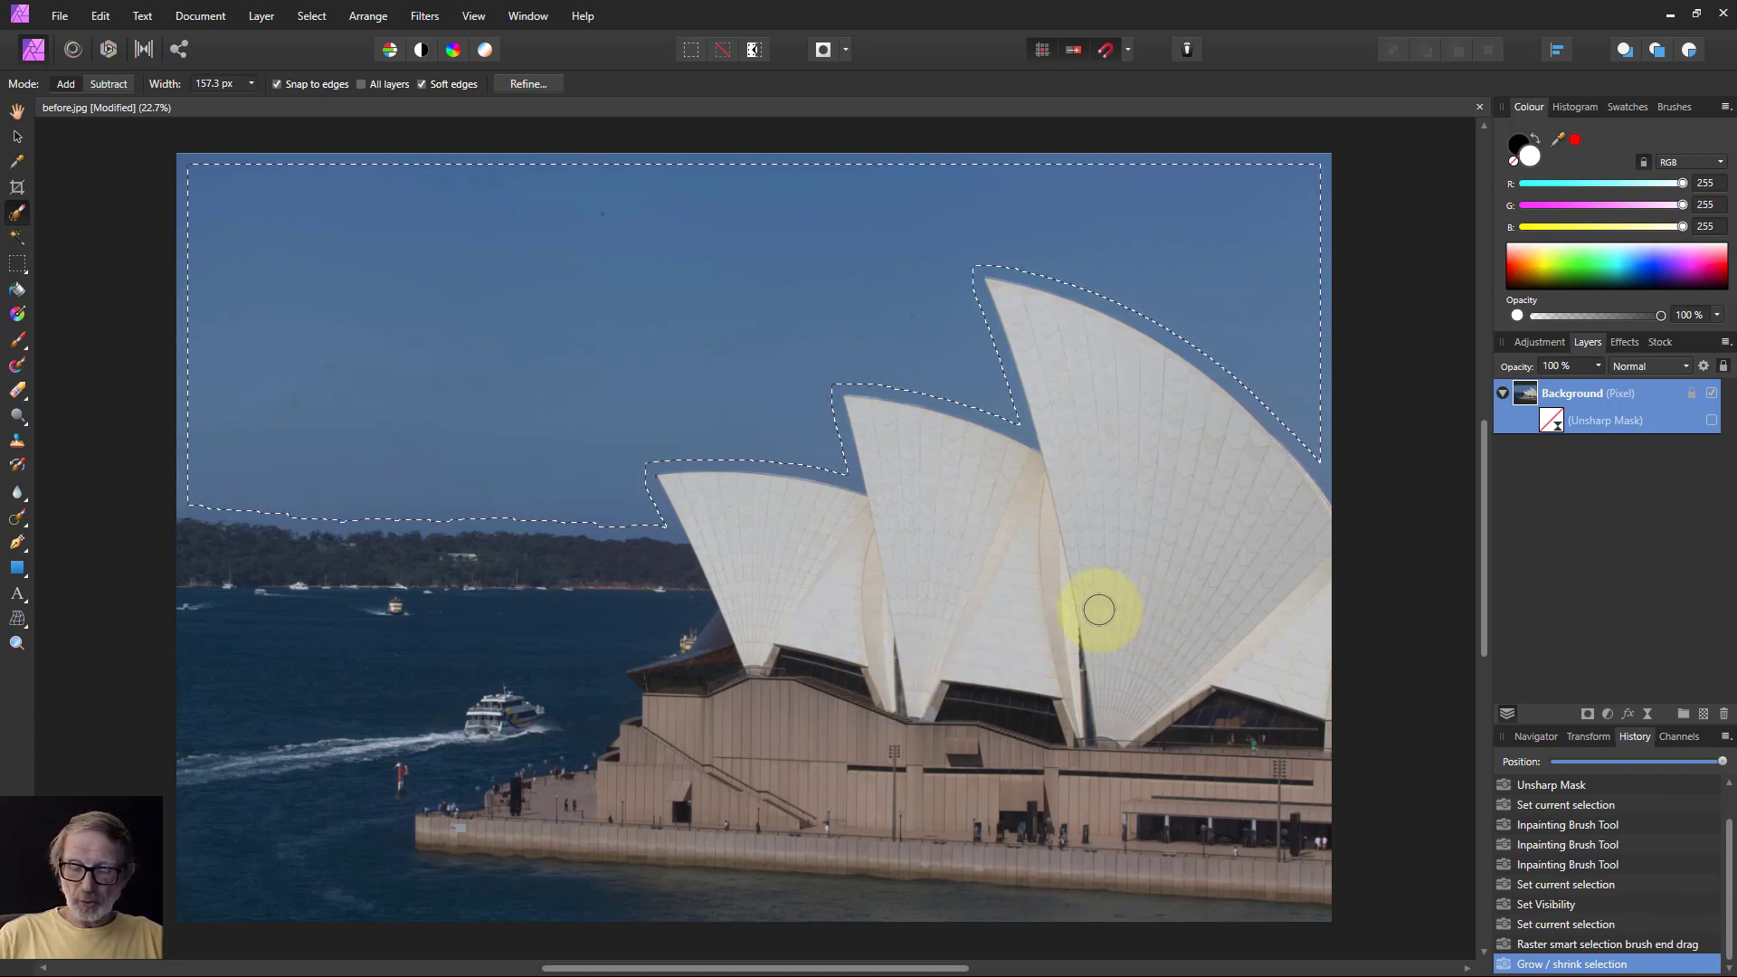
Step: Paste the selected sky as a new pixel layer and clear the selection
key(ctrl+v)
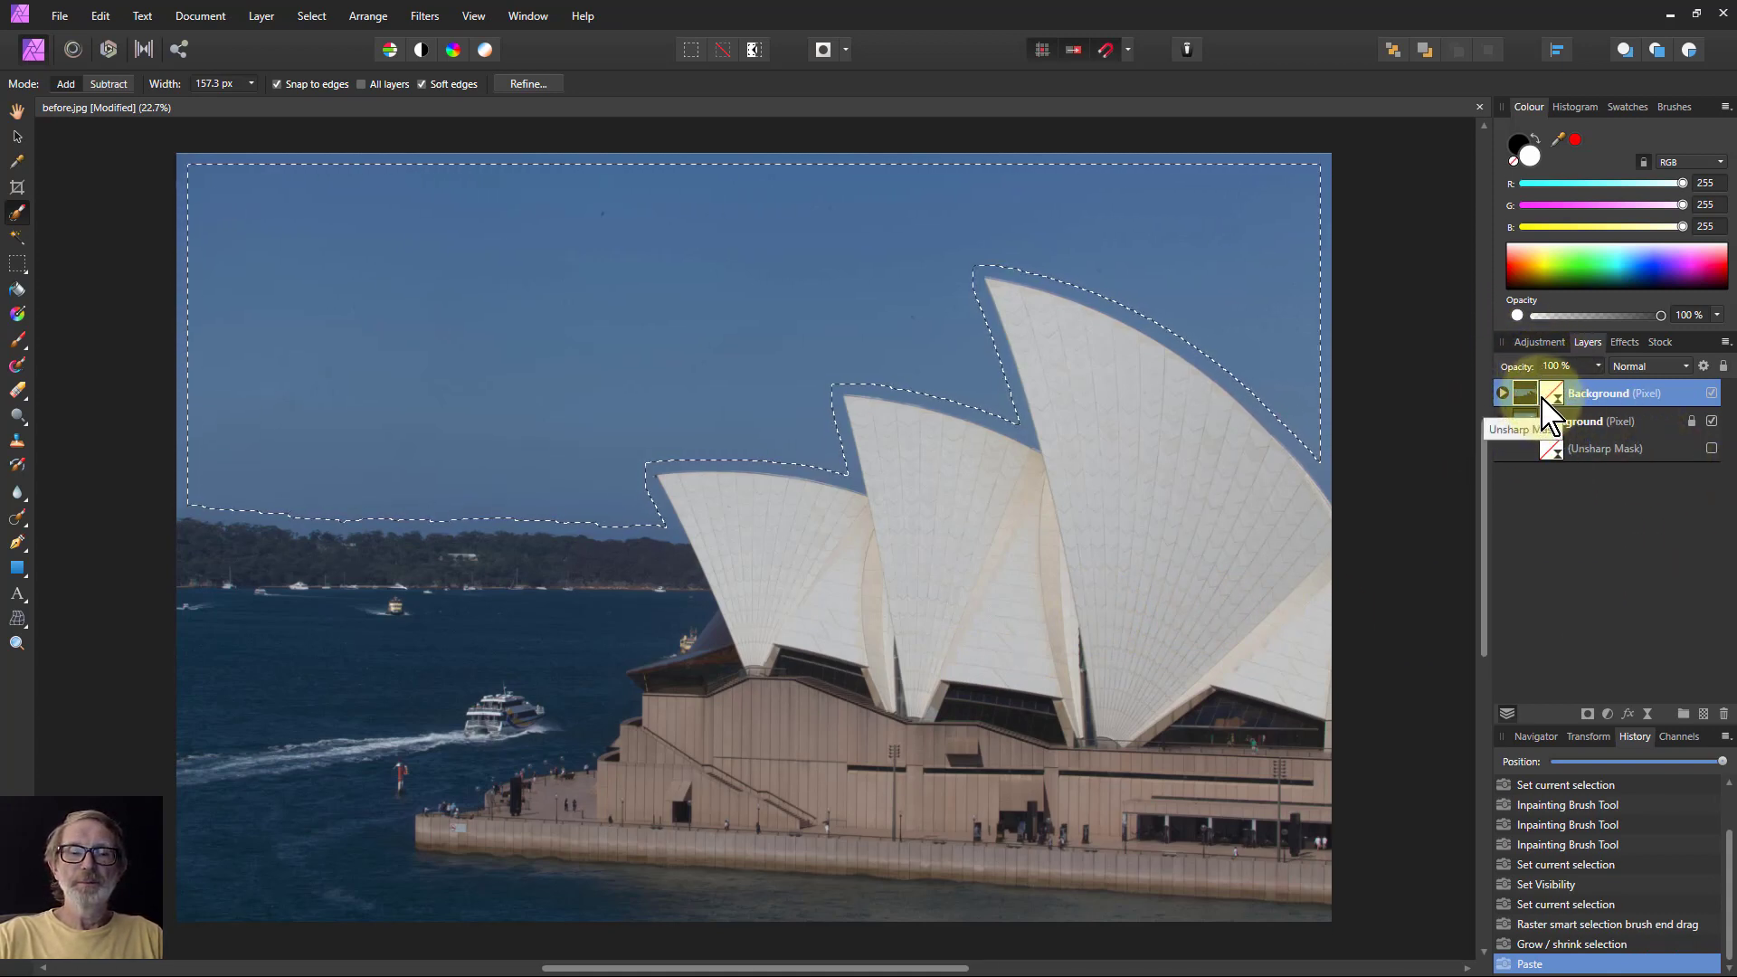
key(ctrl+d)
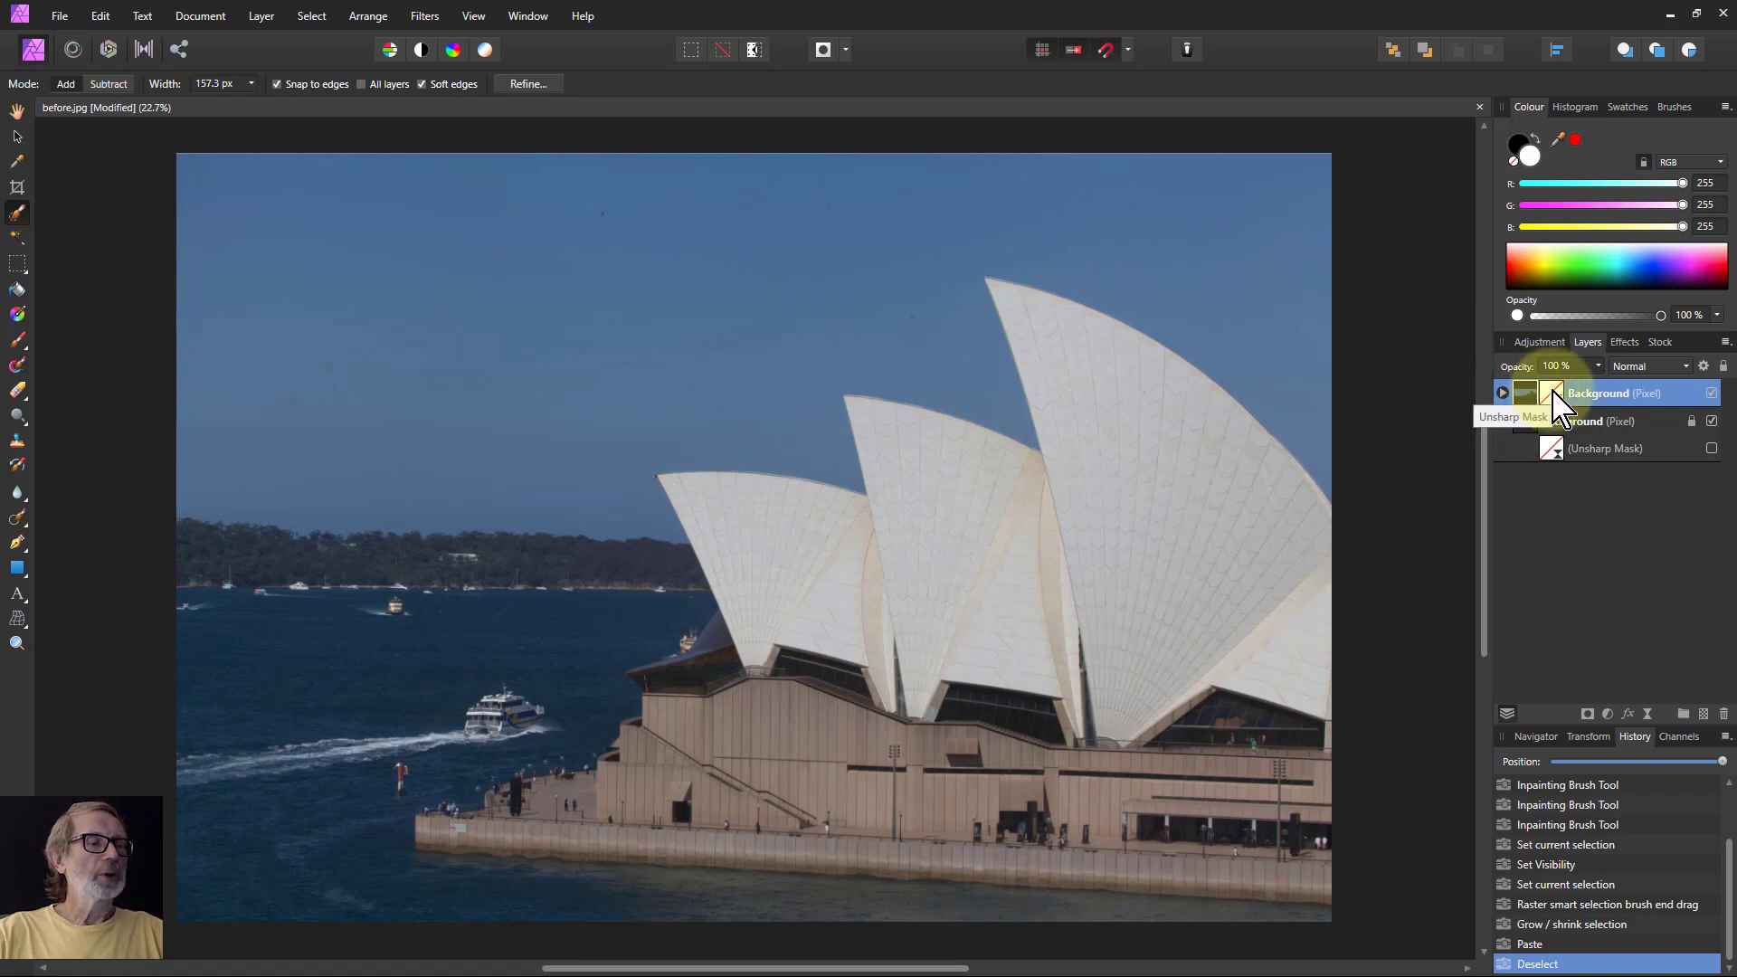
Step: Set the sky copy's blend mode to Lighten and turn both Unsharp Mask filters back on
click(1648, 366)
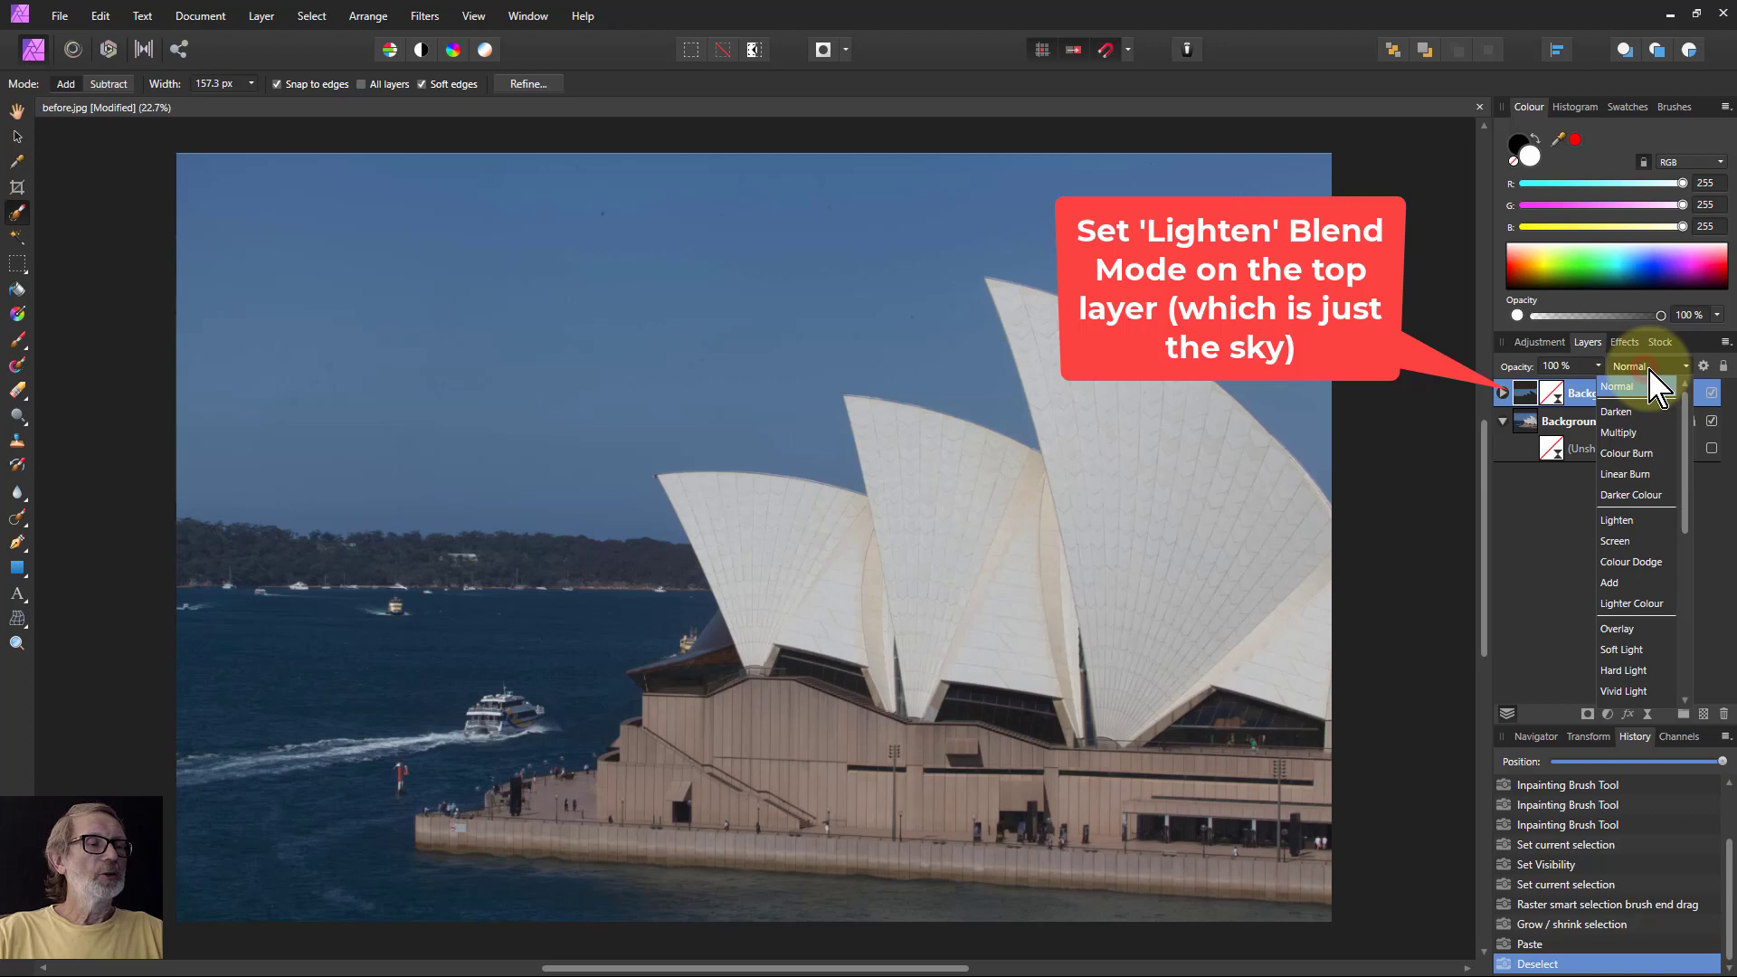
click(1617, 521)
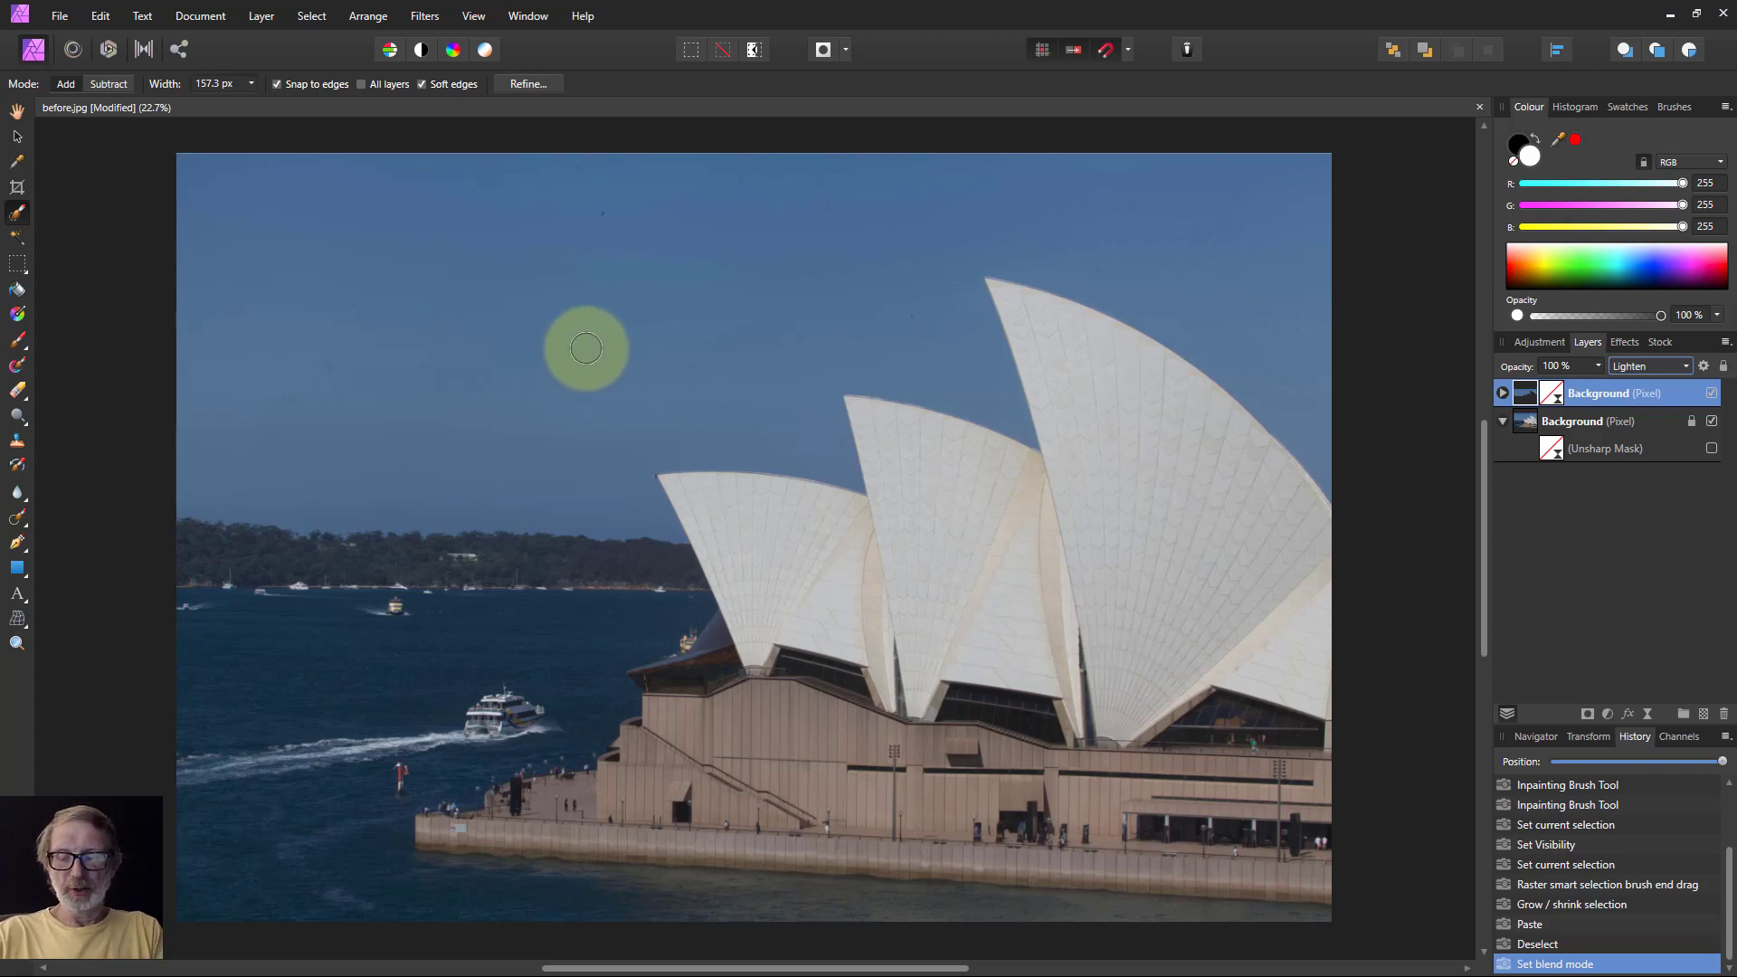
click(1502, 393)
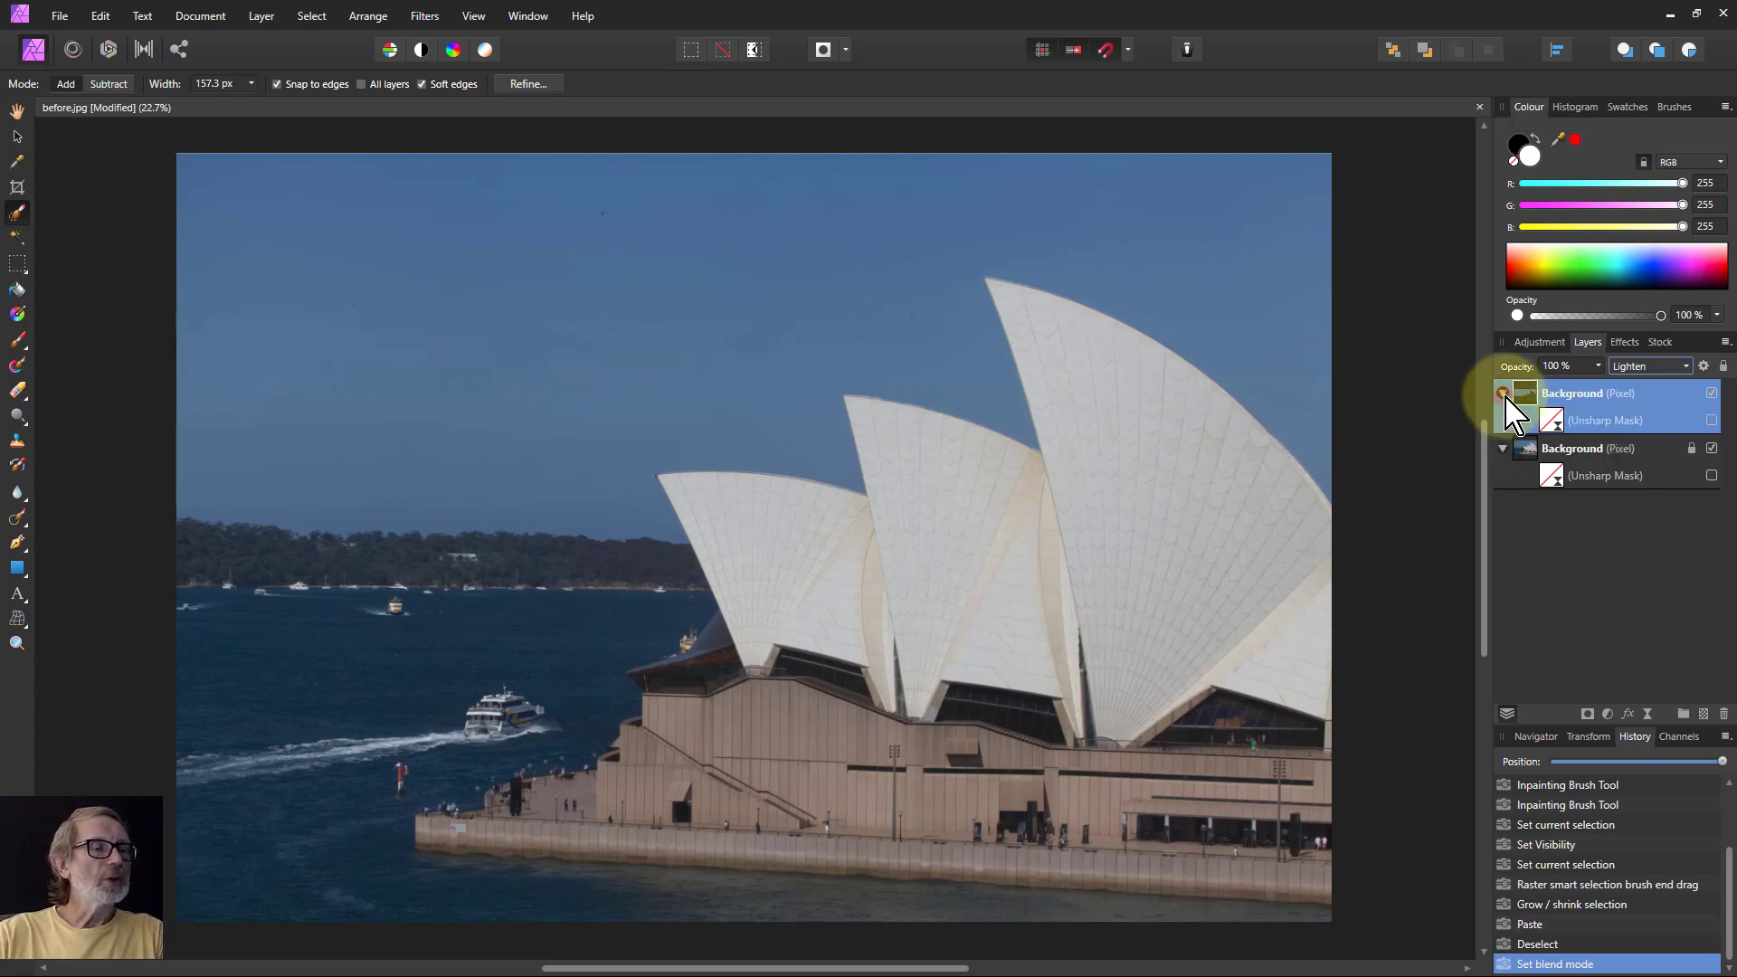
click(1578, 421)
click(1710, 420)
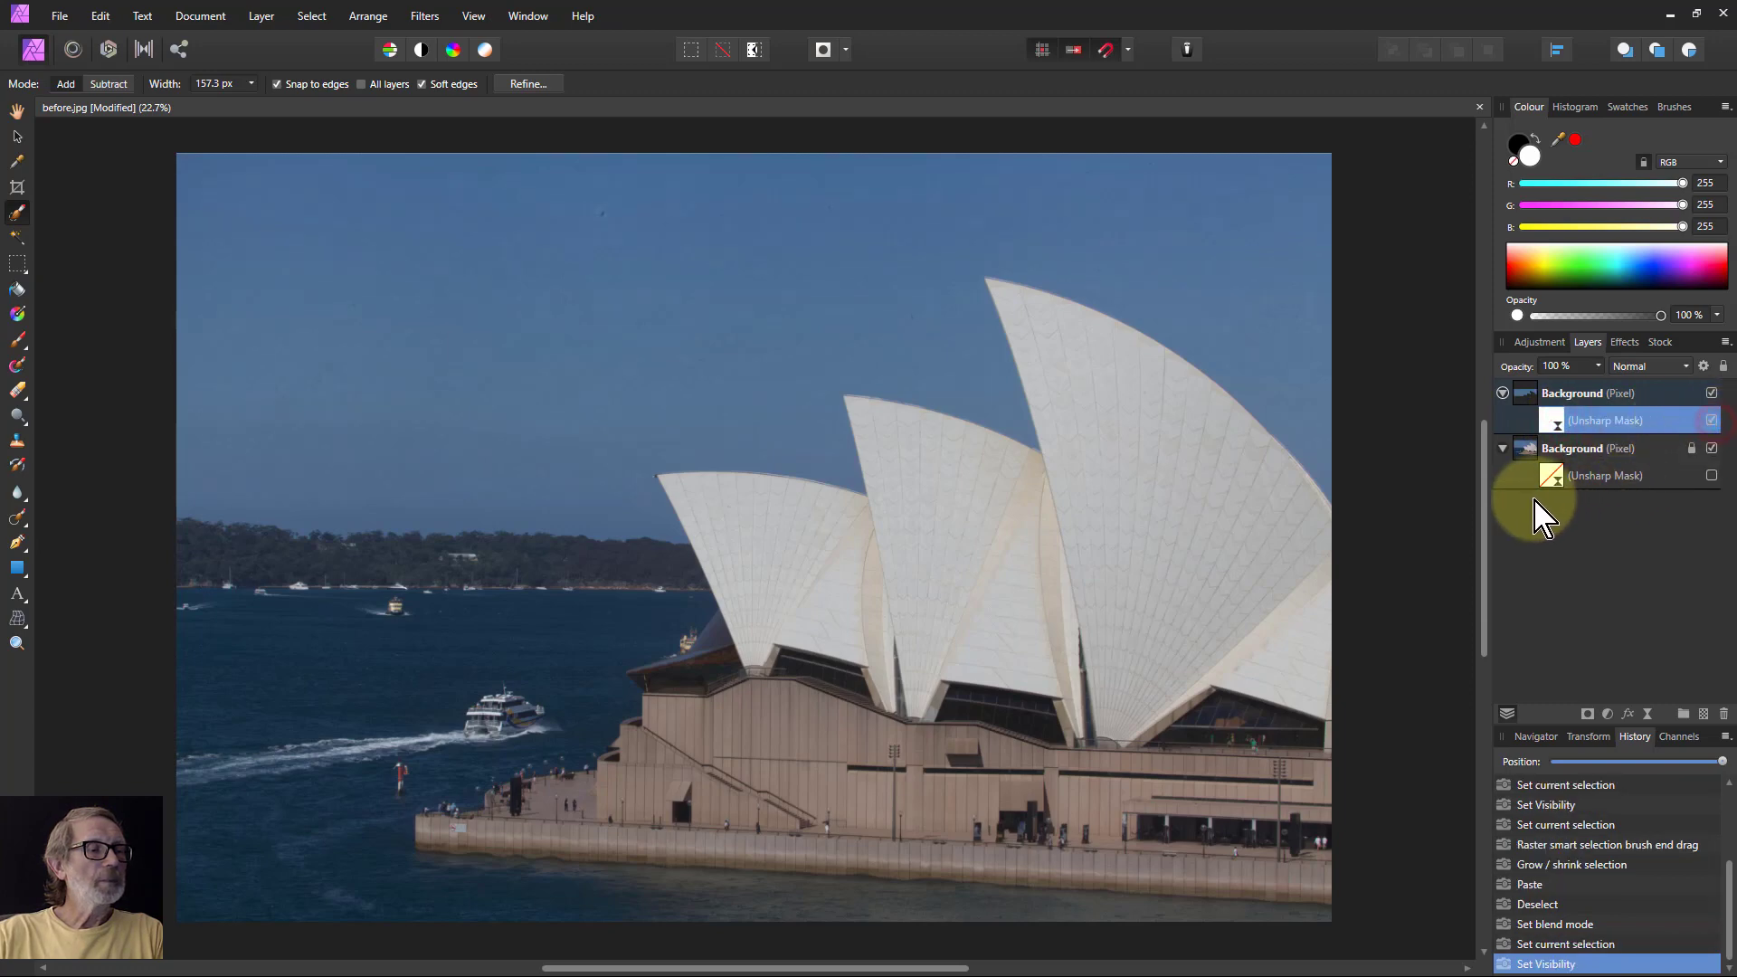
click(1568, 476)
click(1710, 475)
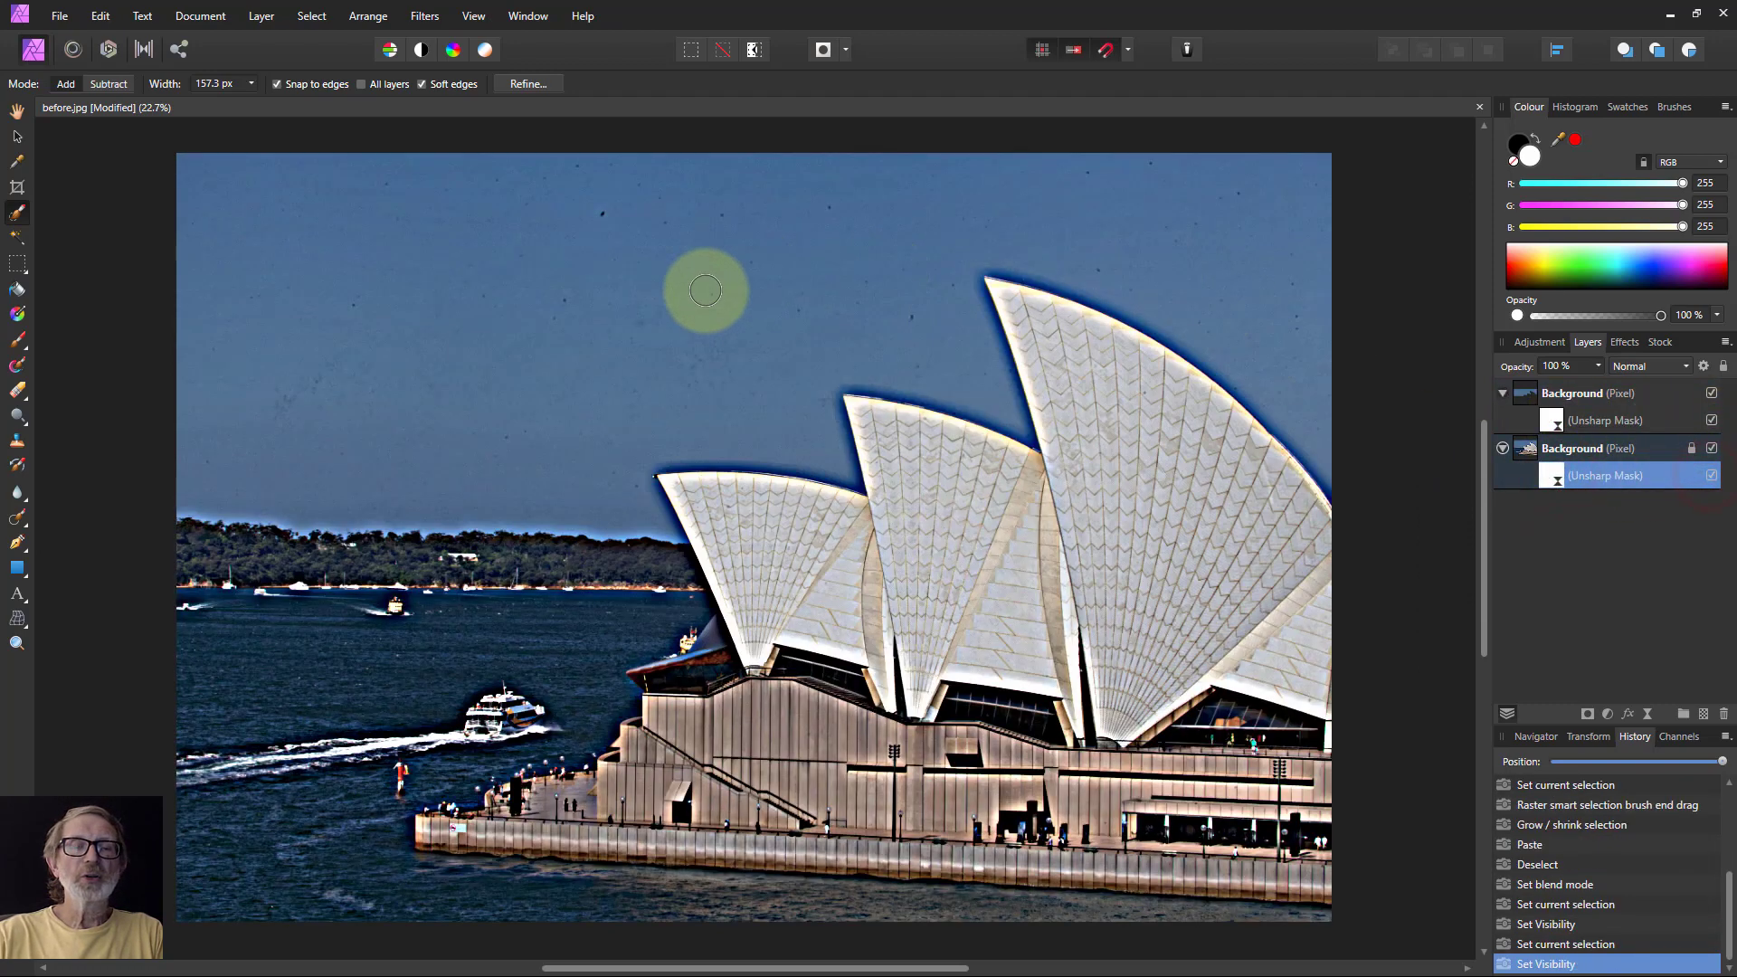
Step: Zoom into the sky and select the top sky copy layer
scroll(710, 344, up, 2)
scroll(778, 280, up, 4)
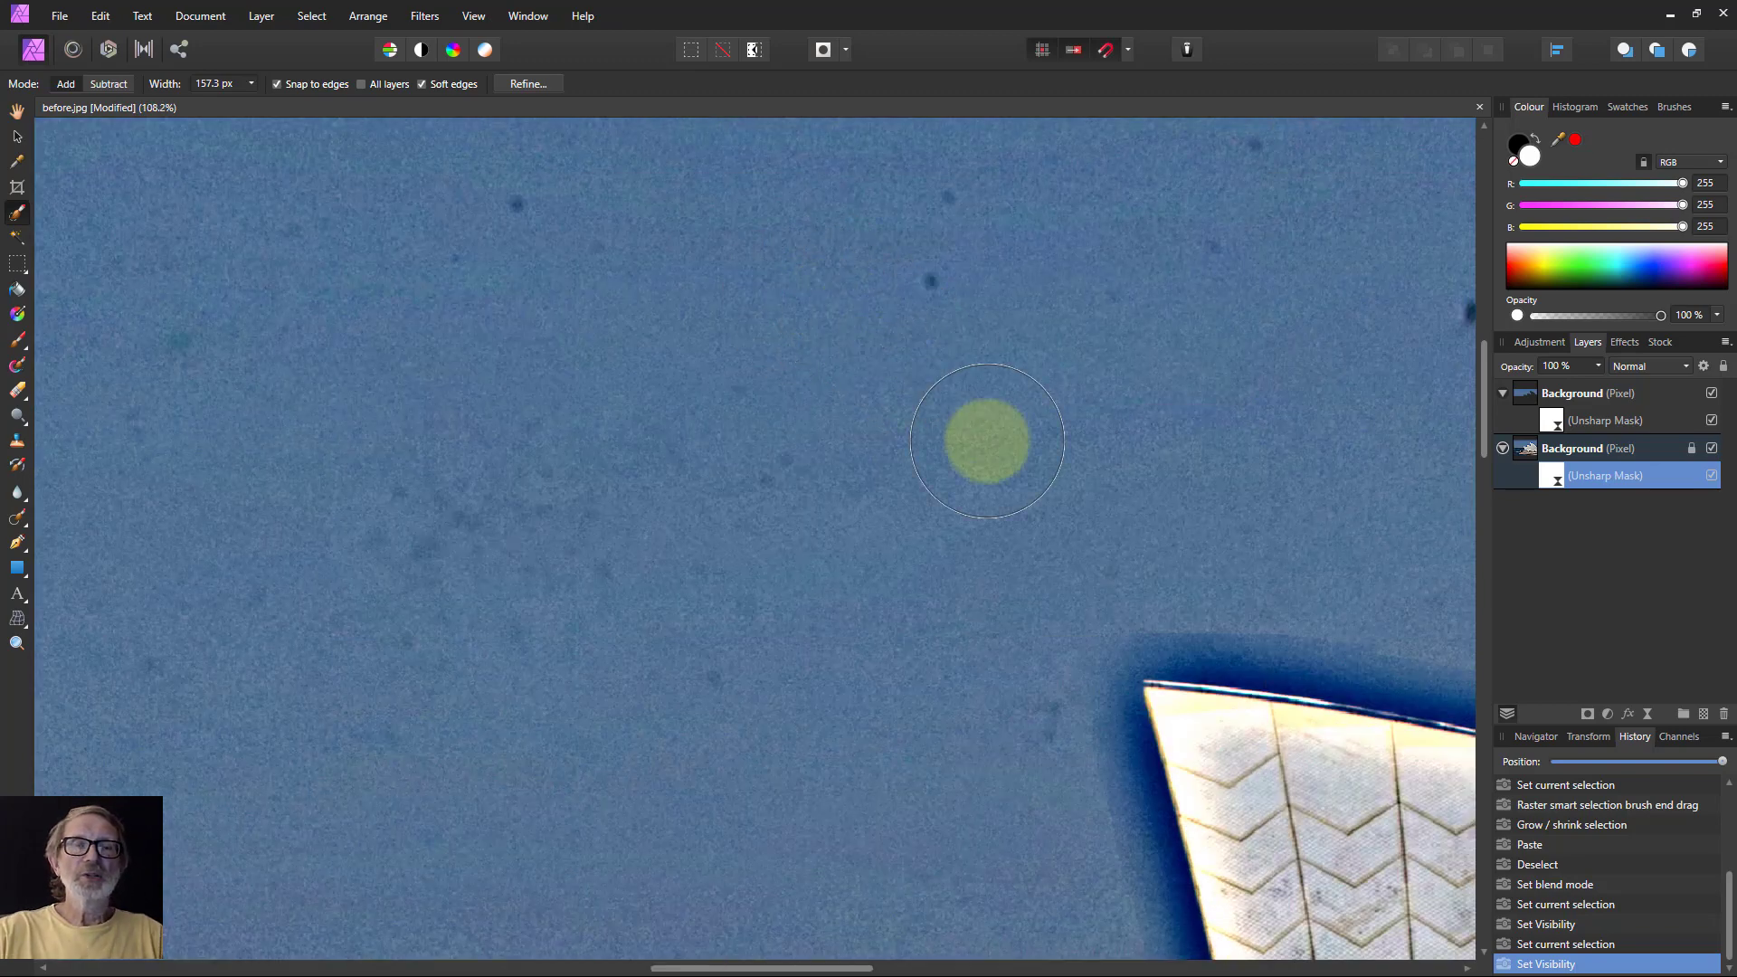
scroll(947, 389, up, 3)
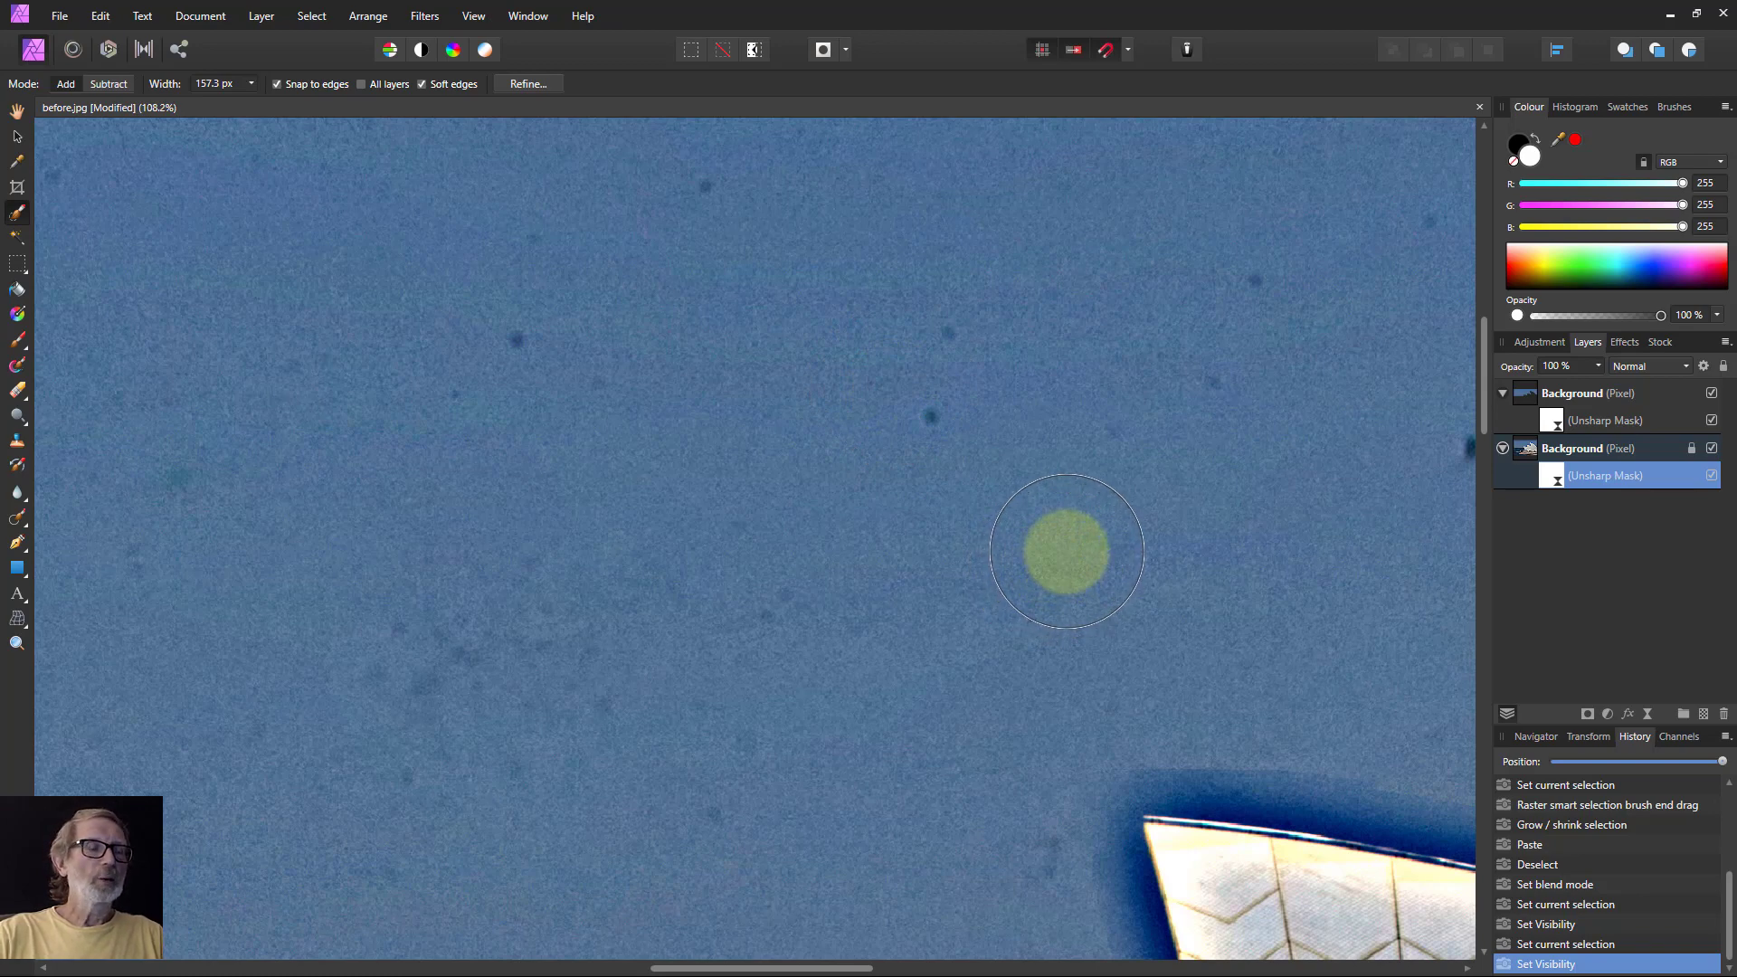
click(1584, 398)
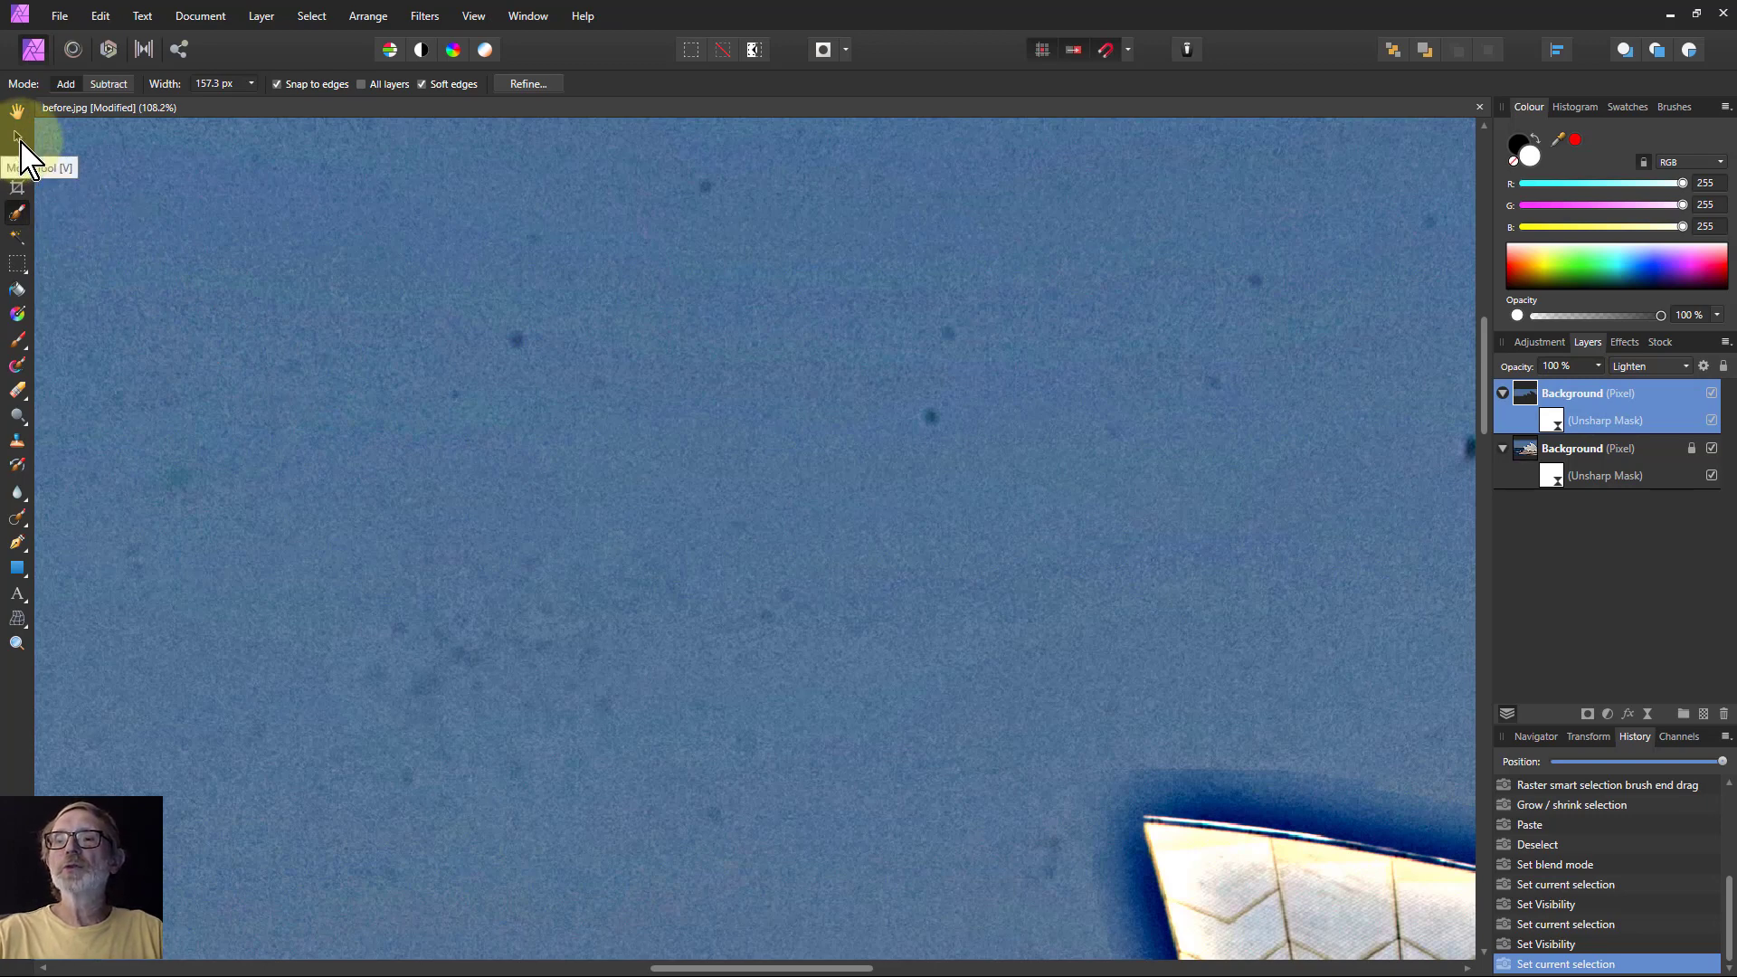
Step: Nudge the Lighten sky copy a few pixels sideways with the Move Tool so the spots vanish
click(19, 139)
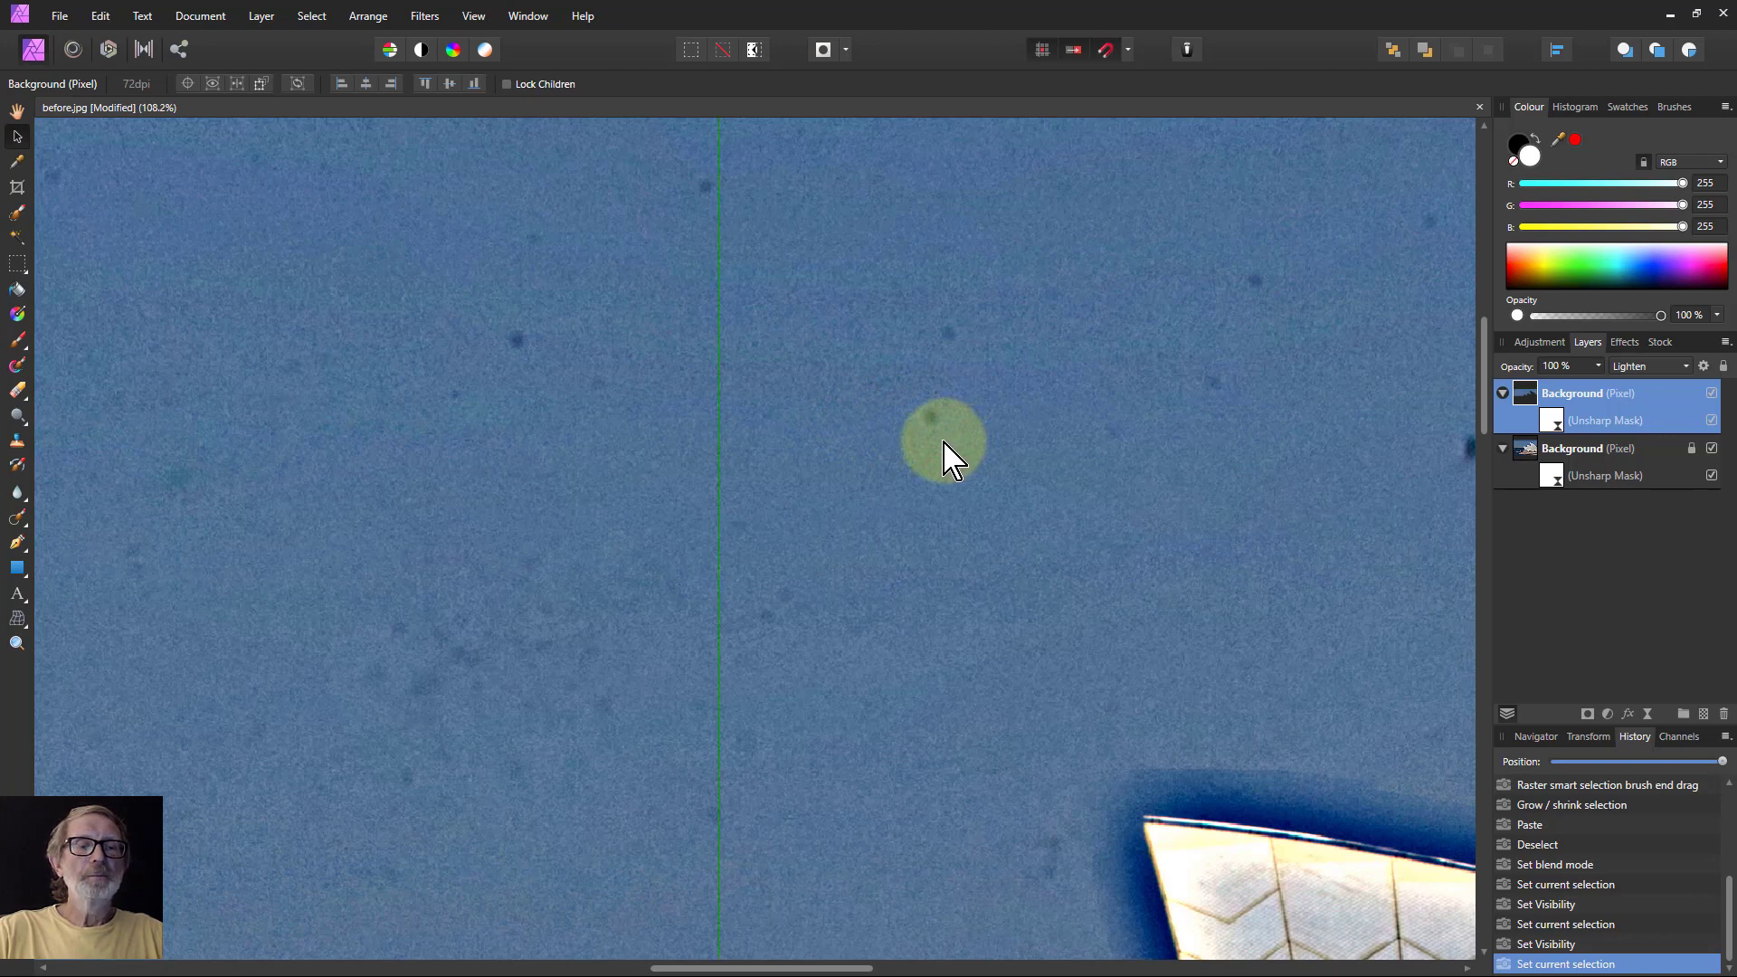
drag(943, 443, 929, 444)
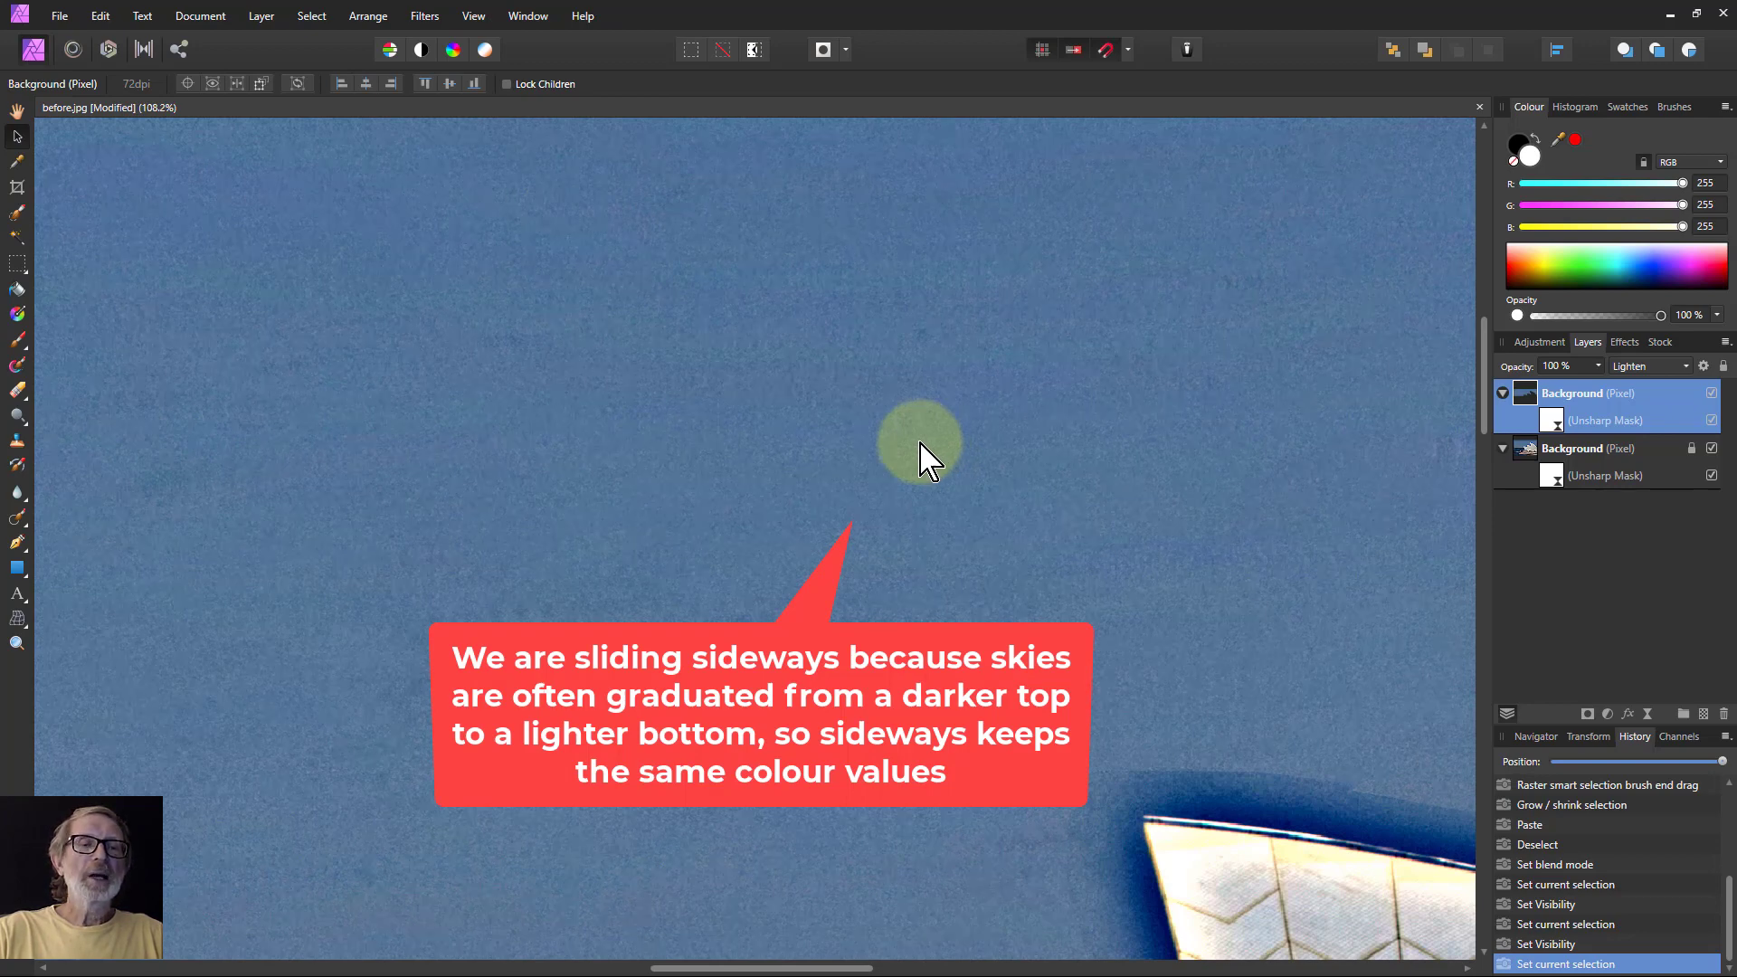
drag(923, 458, 917, 451)
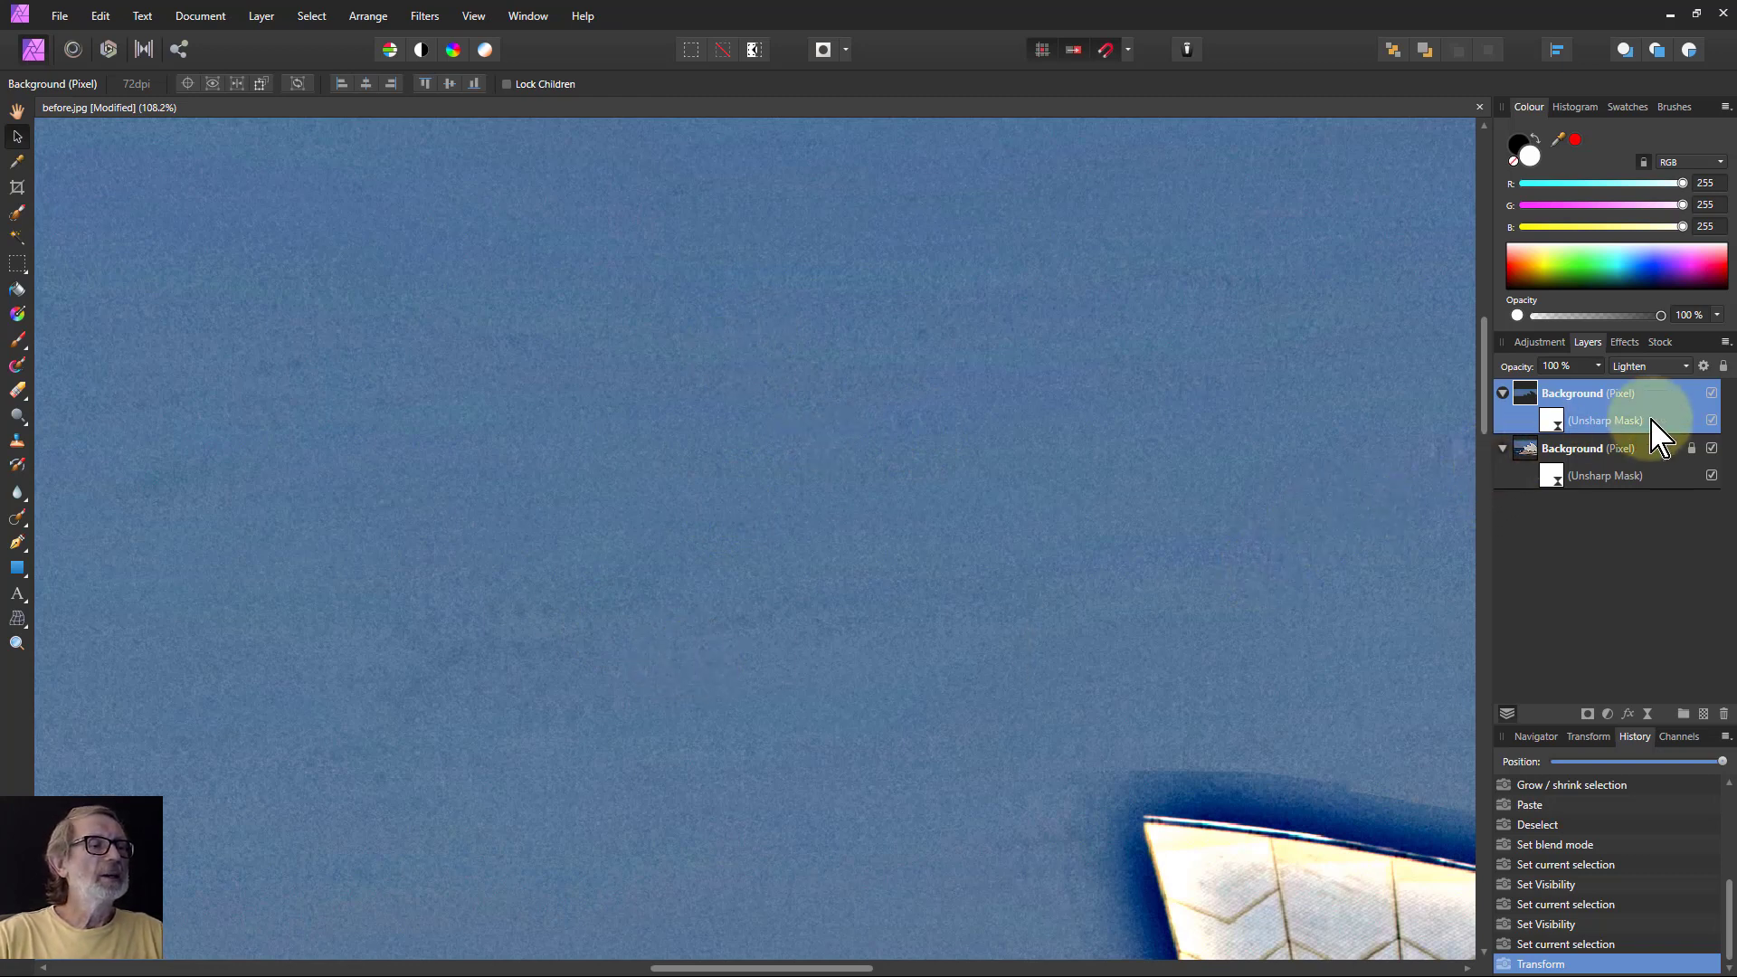
Step: Turn off both Unsharp Mask filters and fit the whole photo in view
click(1592, 421)
click(1711, 420)
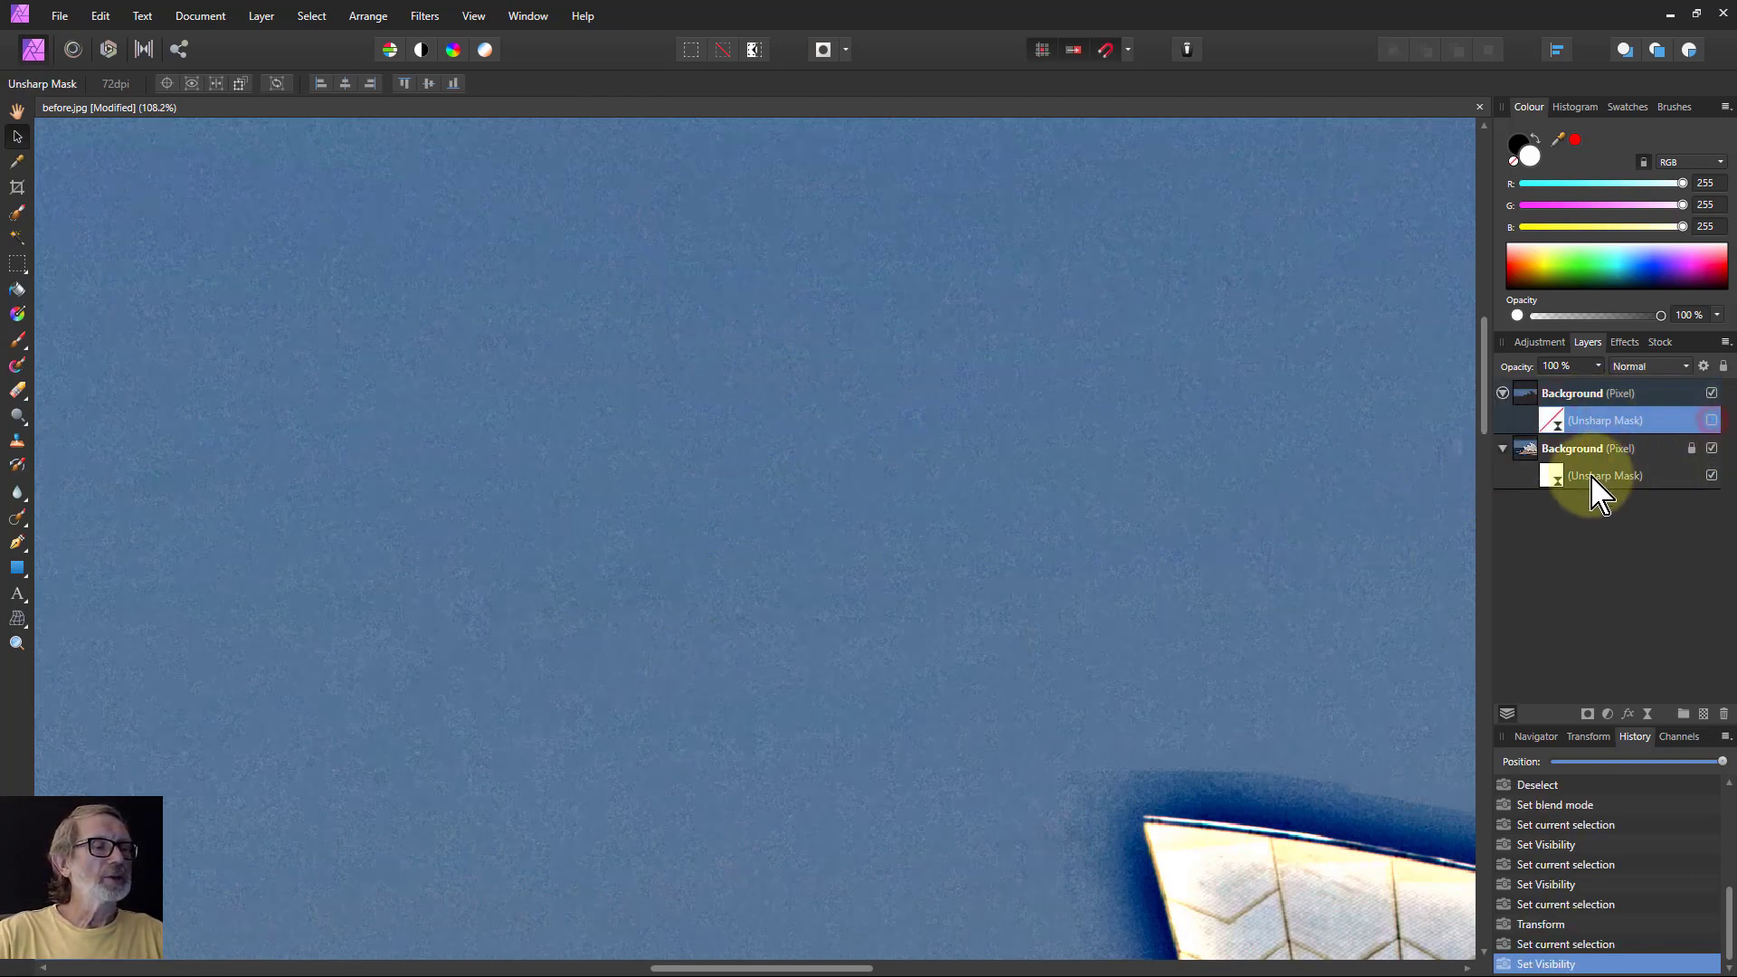
click(1703, 478)
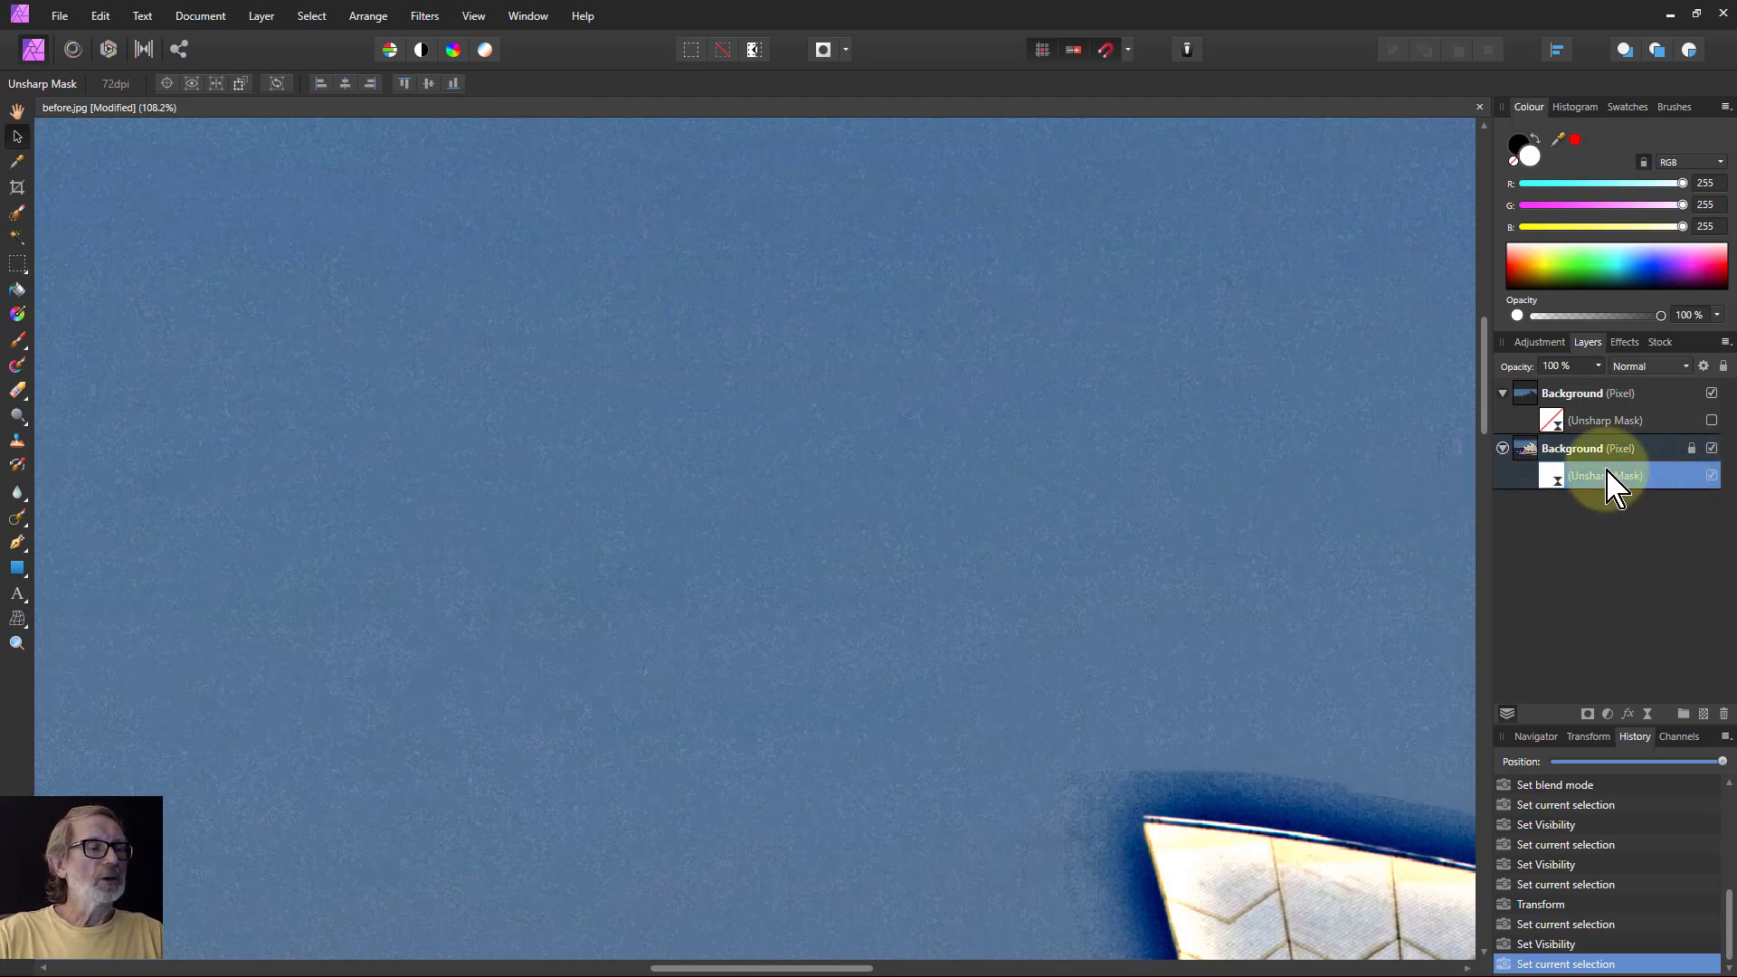
click(1711, 475)
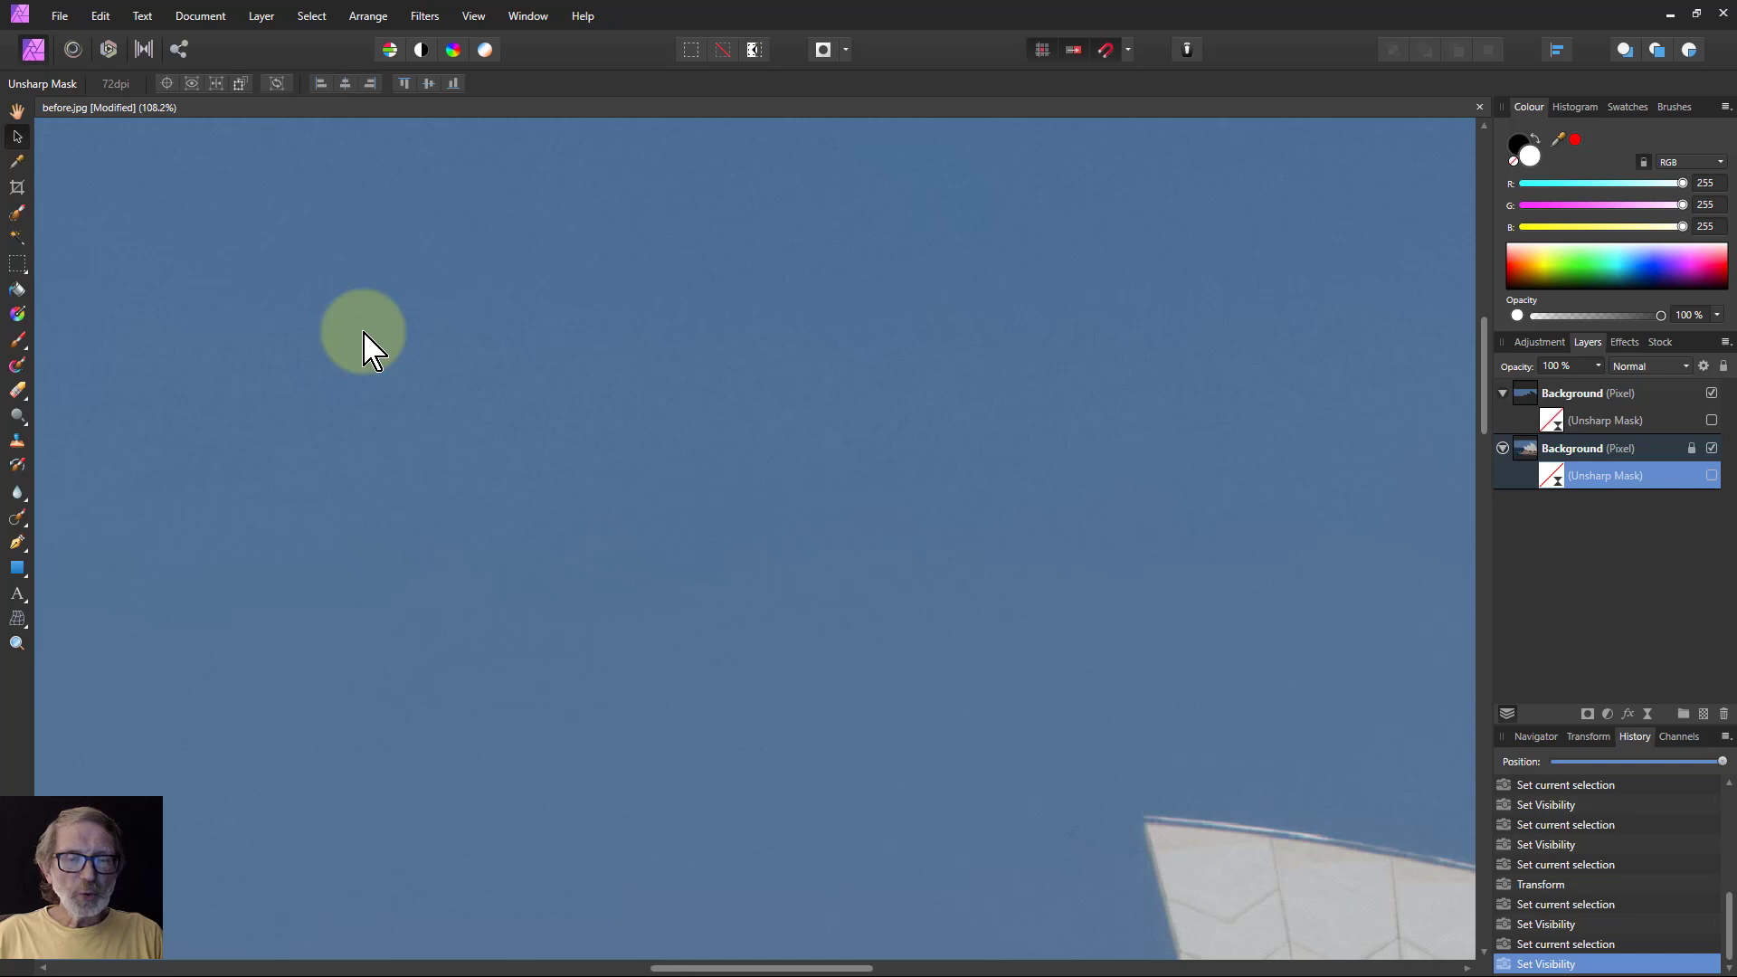
key(ctrl+0)
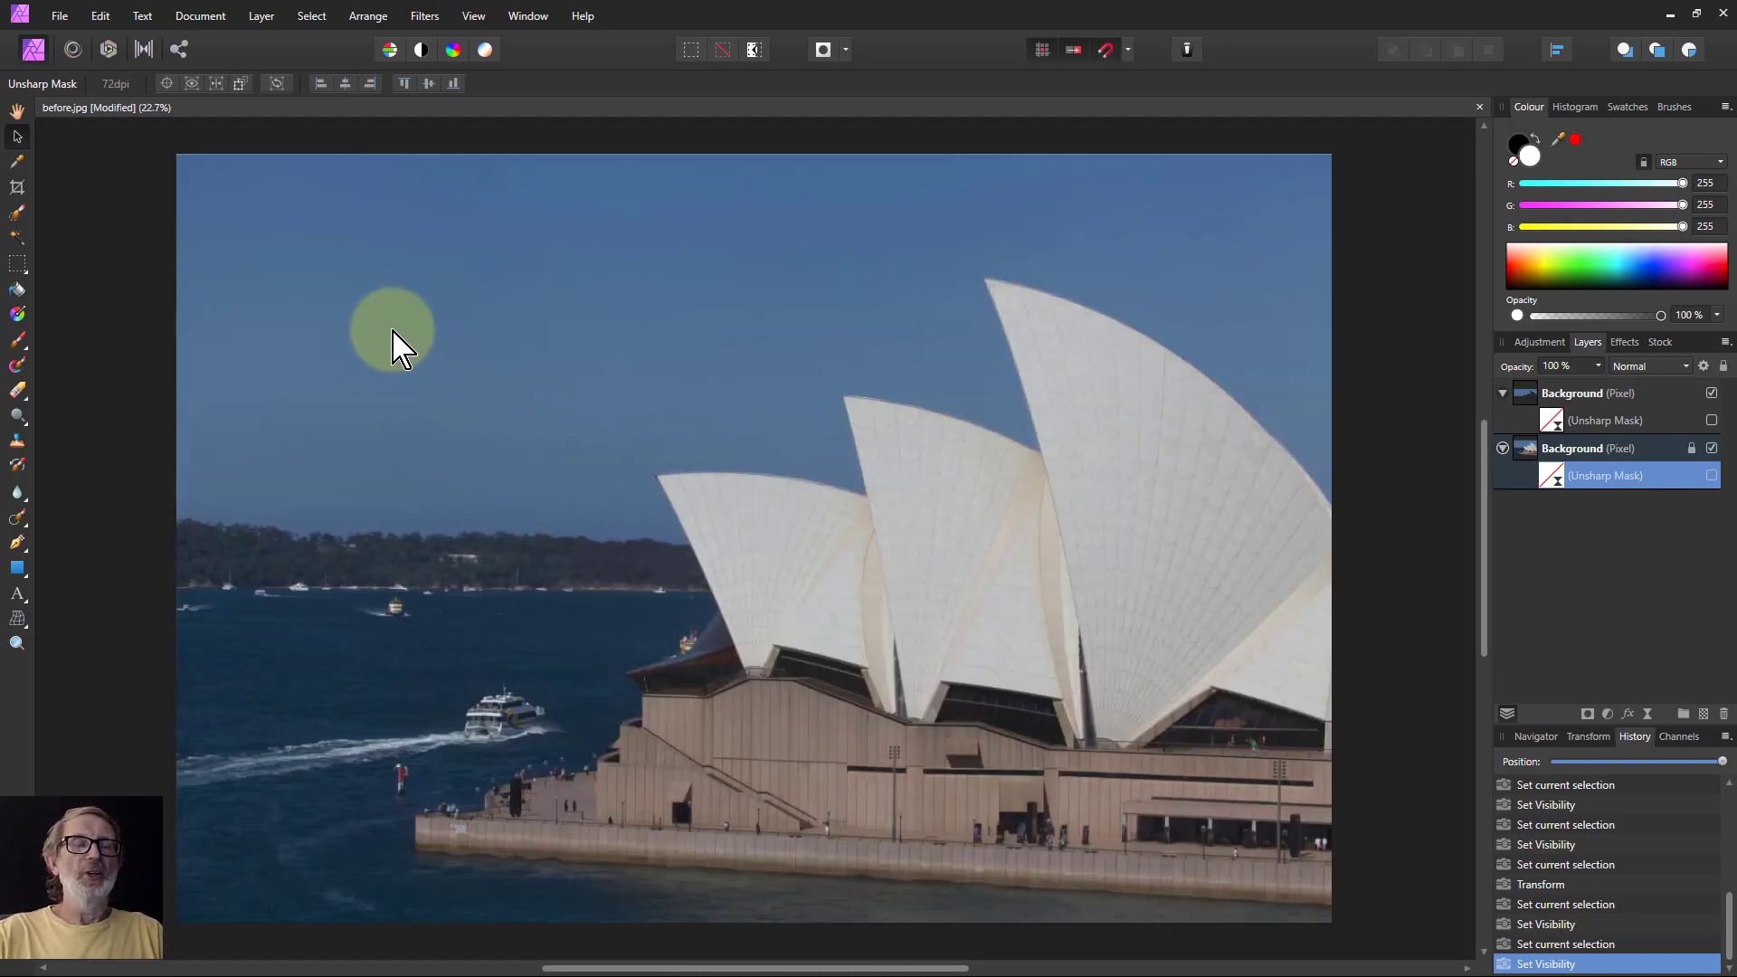